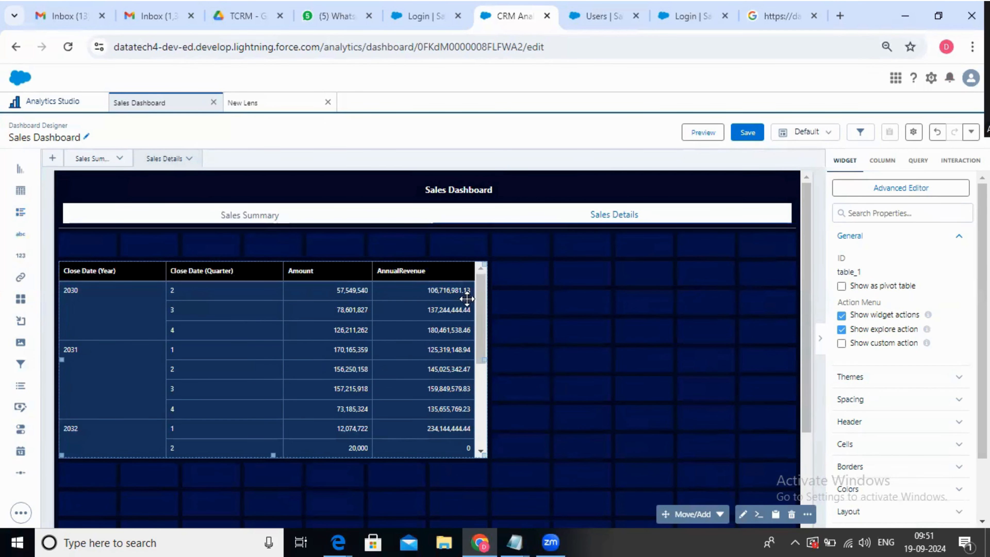
Add a chart widget below the table on the Sales Details page, widen it to the table's width and increase its height
left_click_drag(17, 174, 102, 447)
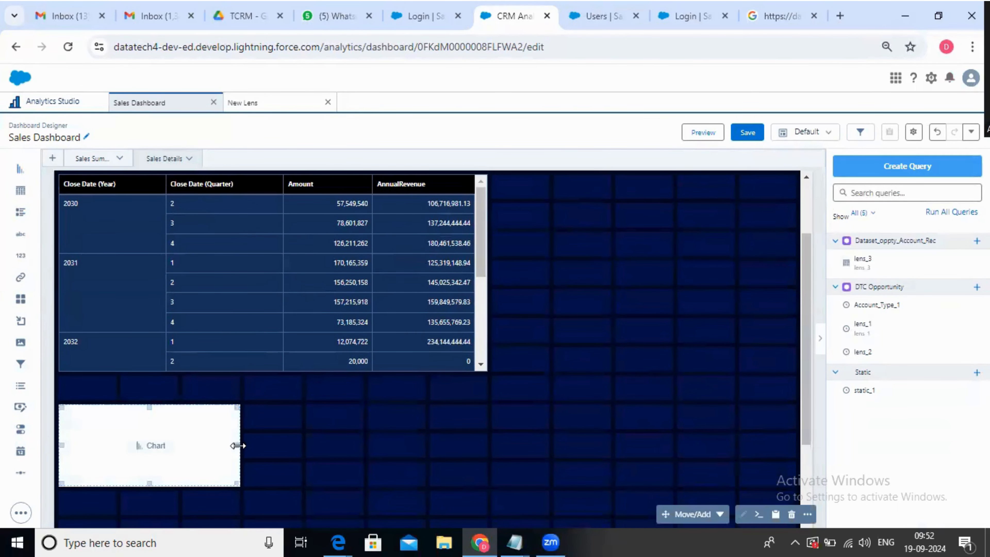
left_click_drag(238, 445, 405, 455)
scroll(365, 442, "down", 3)
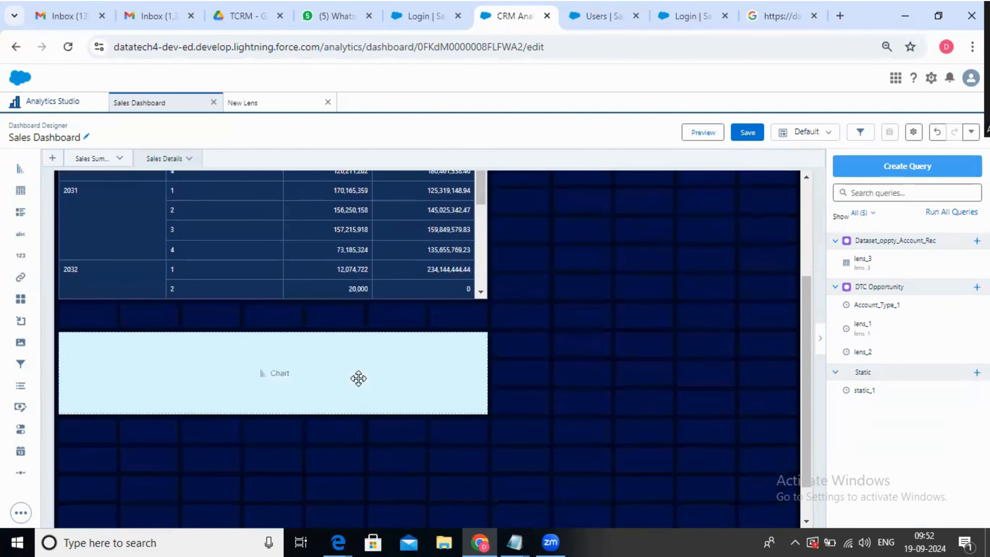
left_click(359, 378)
left_click_drag(274, 410, 269, 468)
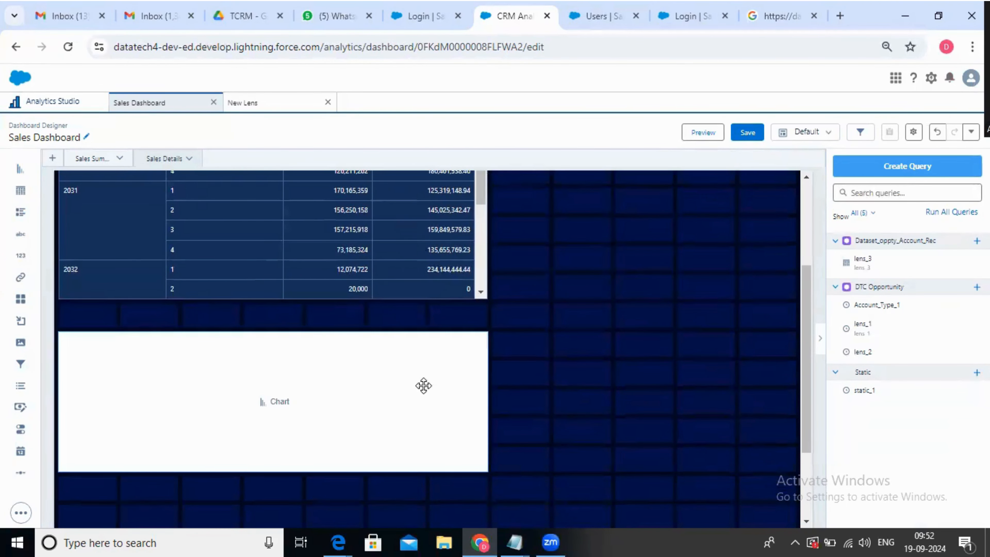
left_click_drag(442, 391, 402, 408)
scroll(522, 402, "down", 3)
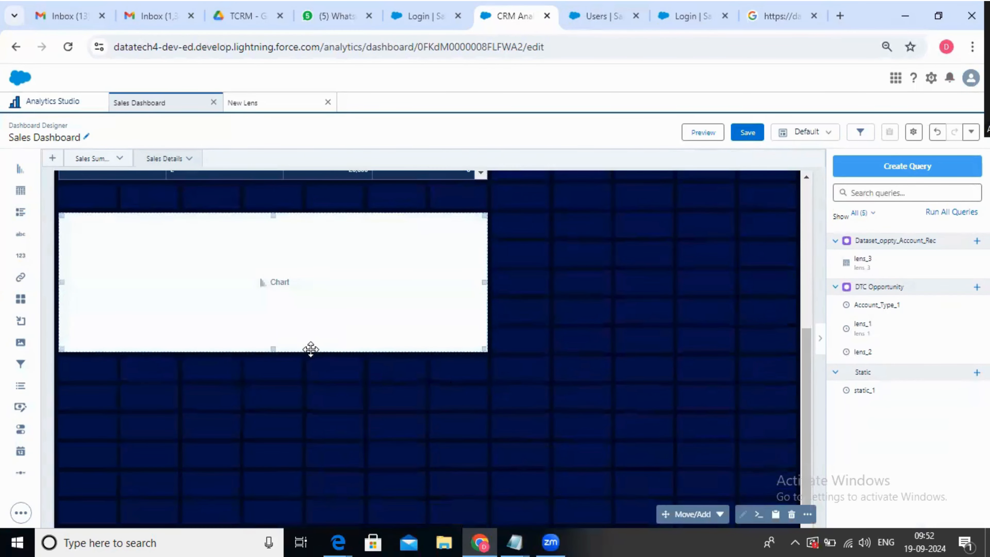
left_click_drag(274, 348, 275, 410)
scroll(383, 418, "up", 6)
scroll(383, 418, "down", 5)
Try to add the Acc_Dataset dataset to a new query for the chart, then undo the change and close the query
left_click(277, 374)
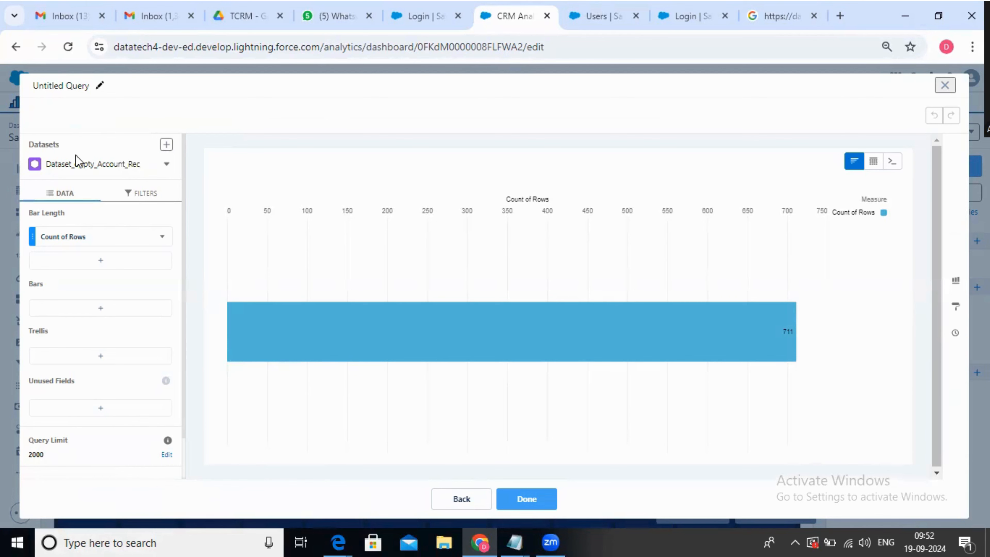
left_click(166, 144)
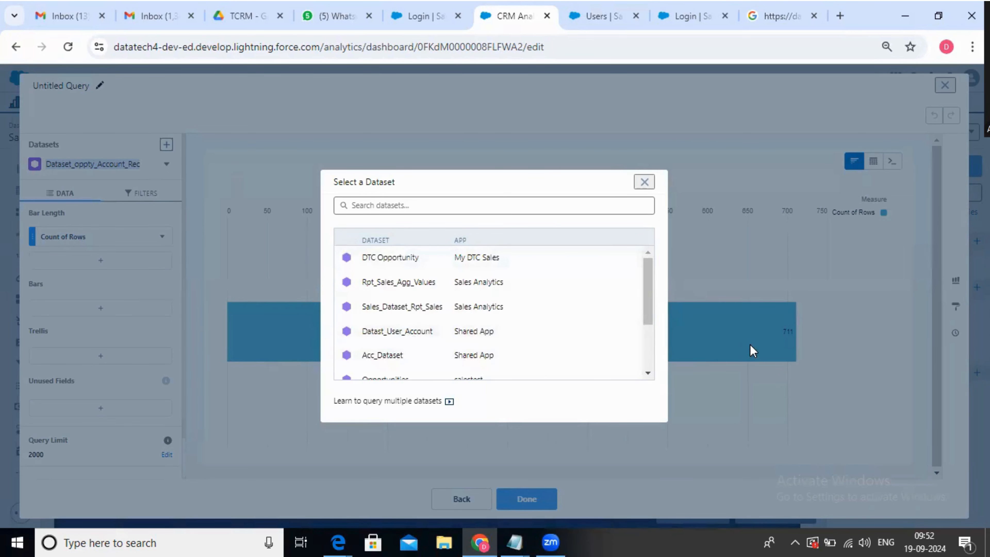
scroll(423, 323, "down", 2)
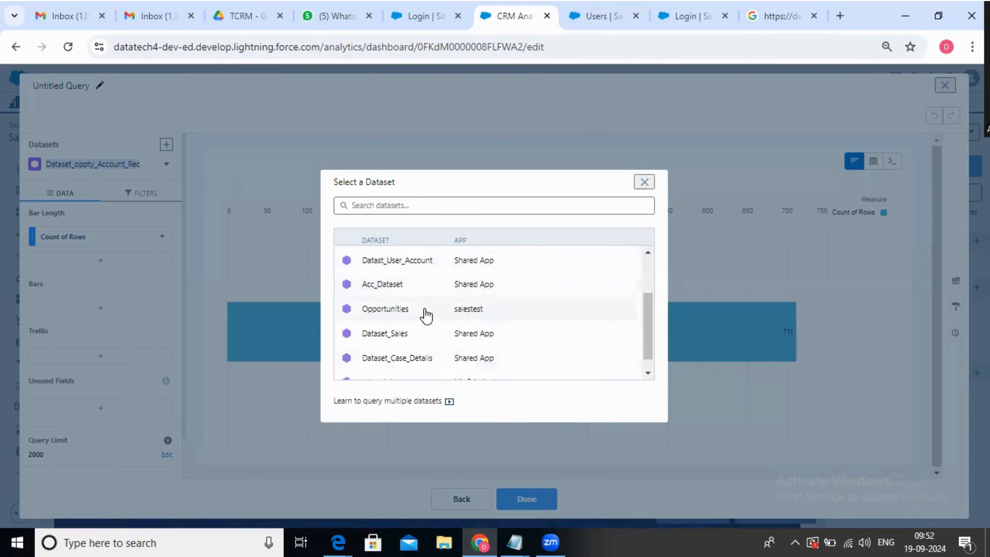
scroll(425, 320, "up", 2)
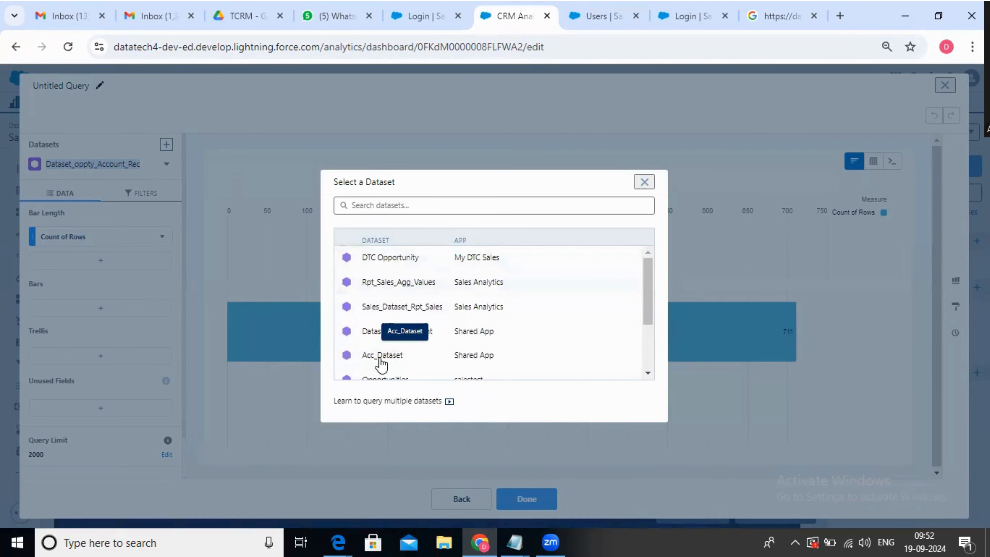
left_click(524, 354)
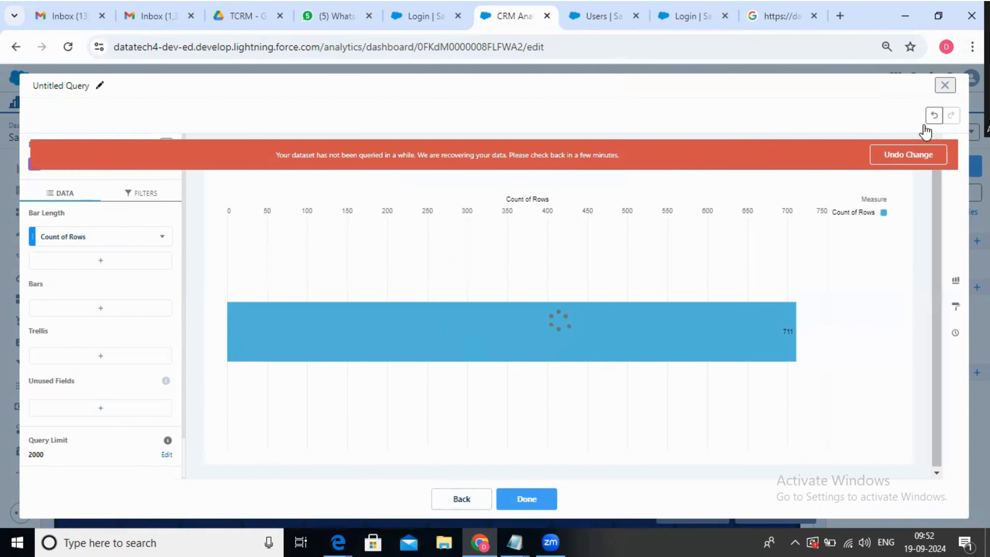
left_click(910, 155)
left_click(946, 85)
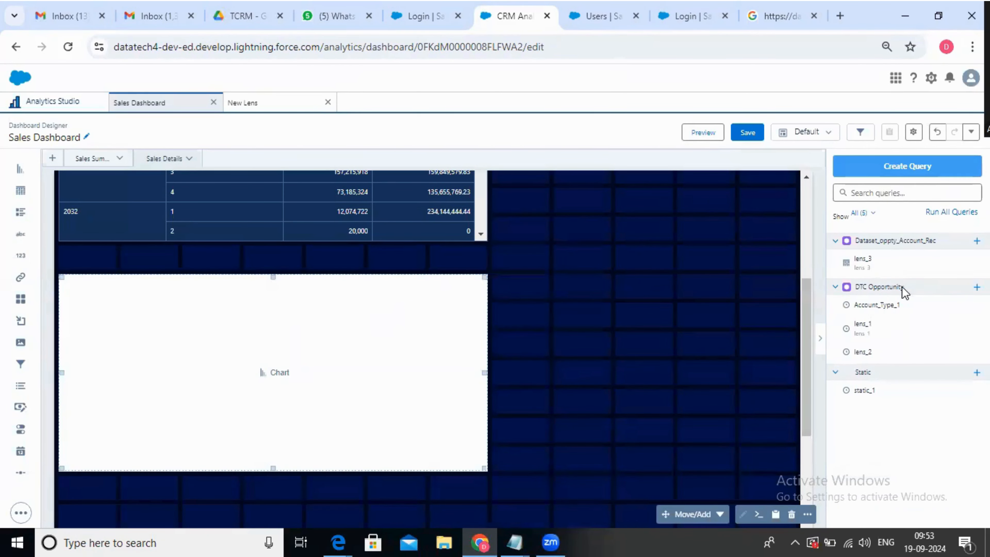
Start a new query for the empty chart and add DTC Opportunity as its second dataset
left_click(265, 371)
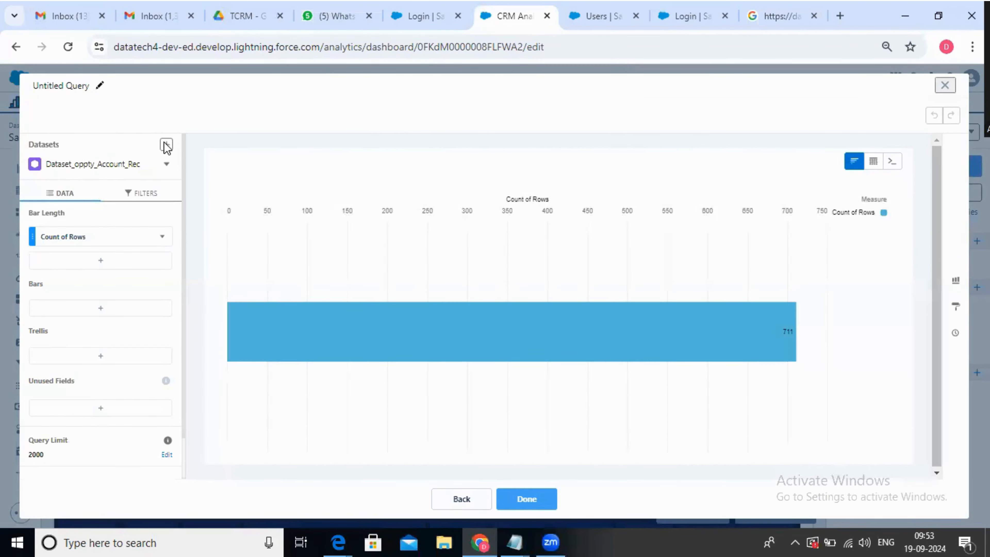
left_click(166, 145)
left_click(405, 263)
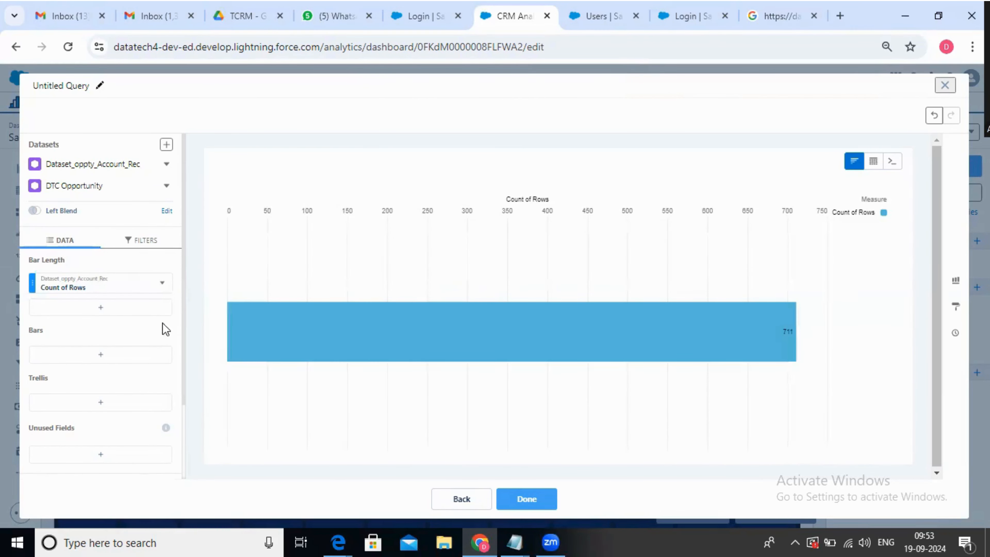
Set the chart's bar length measure to the sum of Amount from Dataset_oppty_Account_Rec
left_click(100, 289)
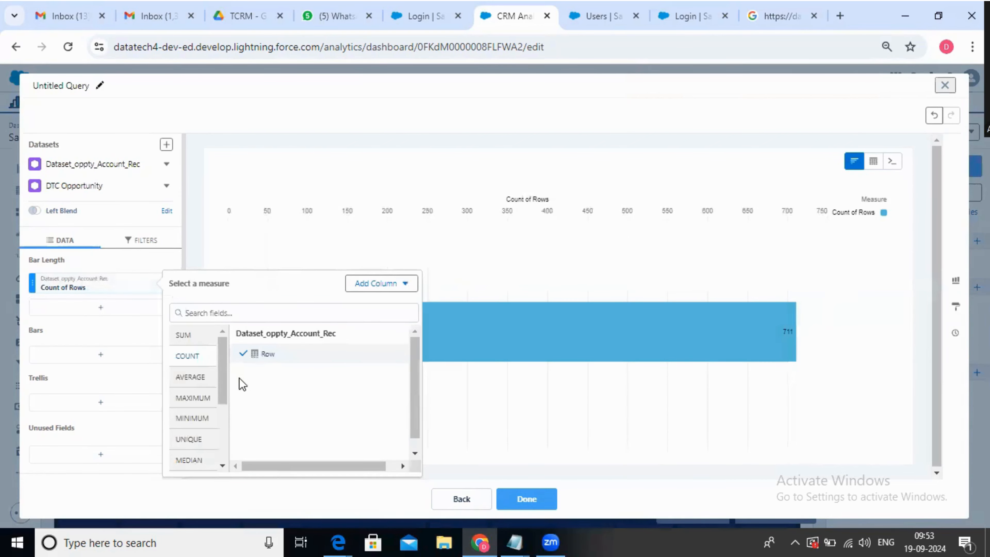
left_click(203, 337)
left_click(292, 375)
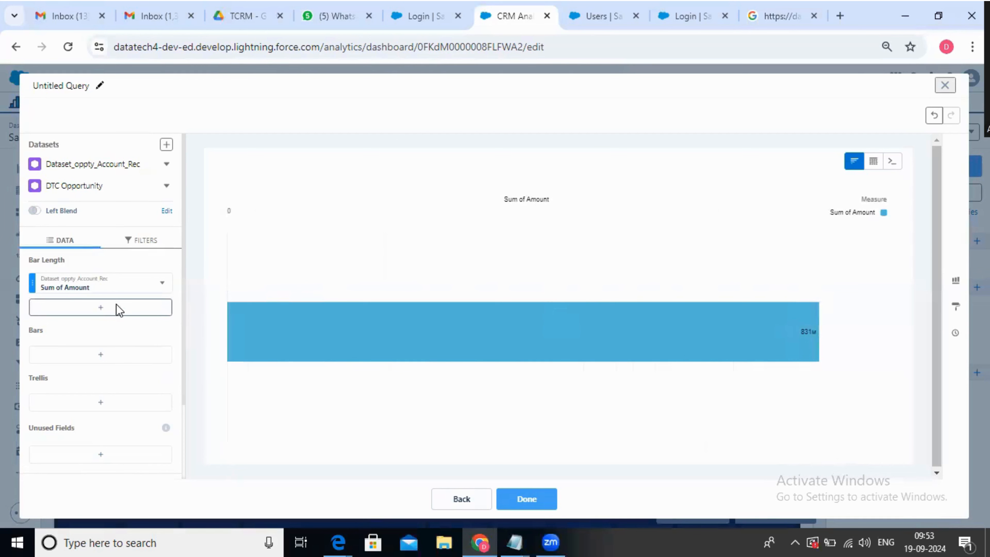
left_click(100, 307)
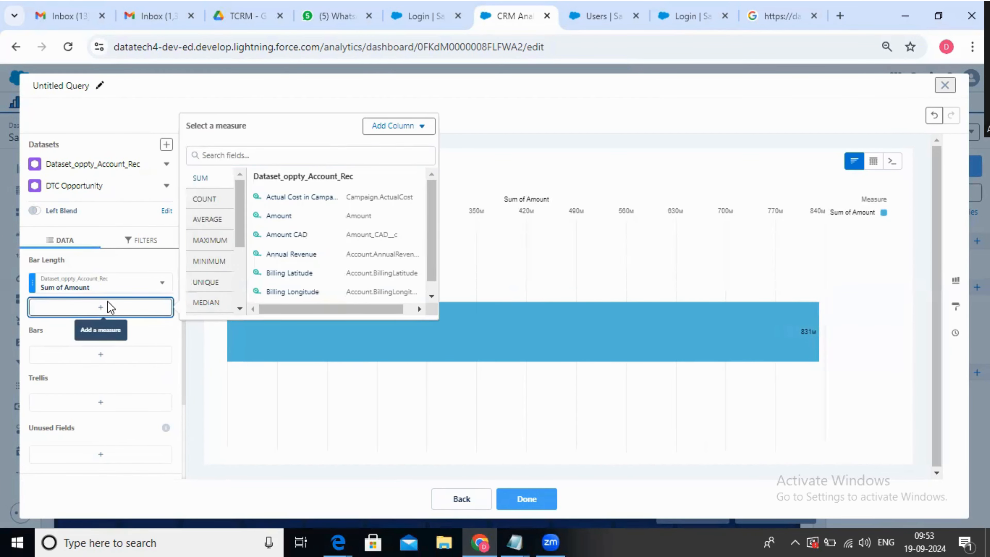
scroll(429, 218, "down", 1)
left_click(415, 127)
left_click(564, 115)
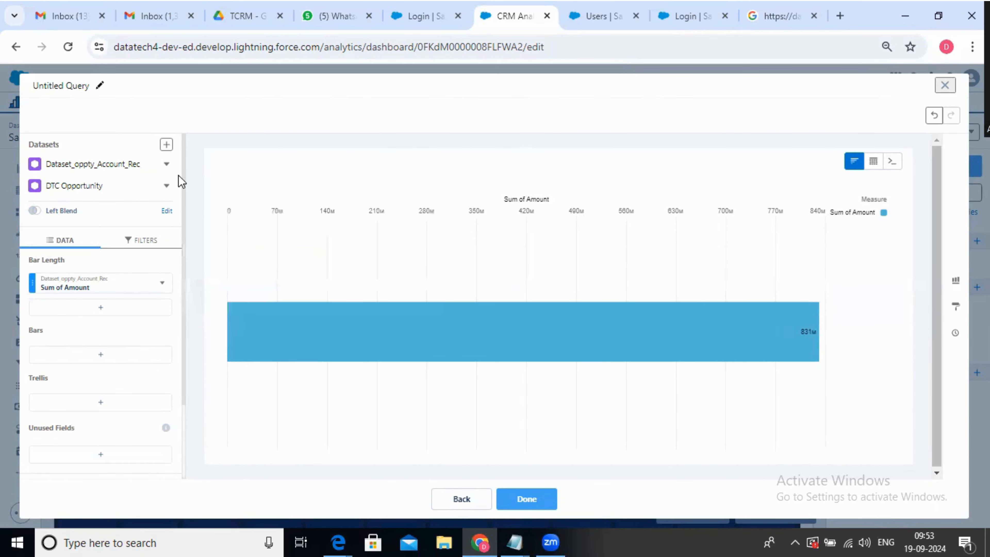
Try to add the Amount measure from the DTC Opportunity fields as a second bar length measure, then close the fields list
left_click(166, 187)
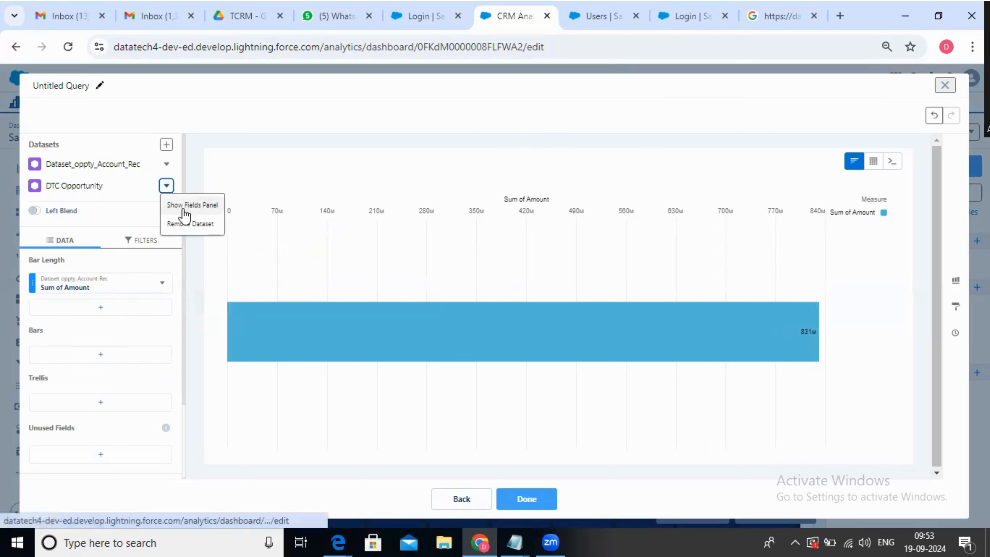
left_click(192, 204)
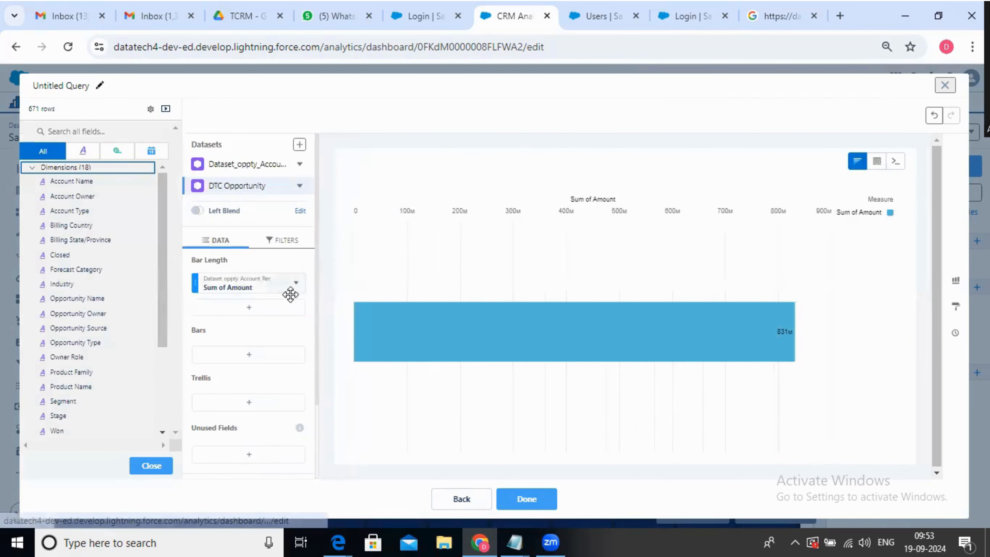
left_click(126, 157)
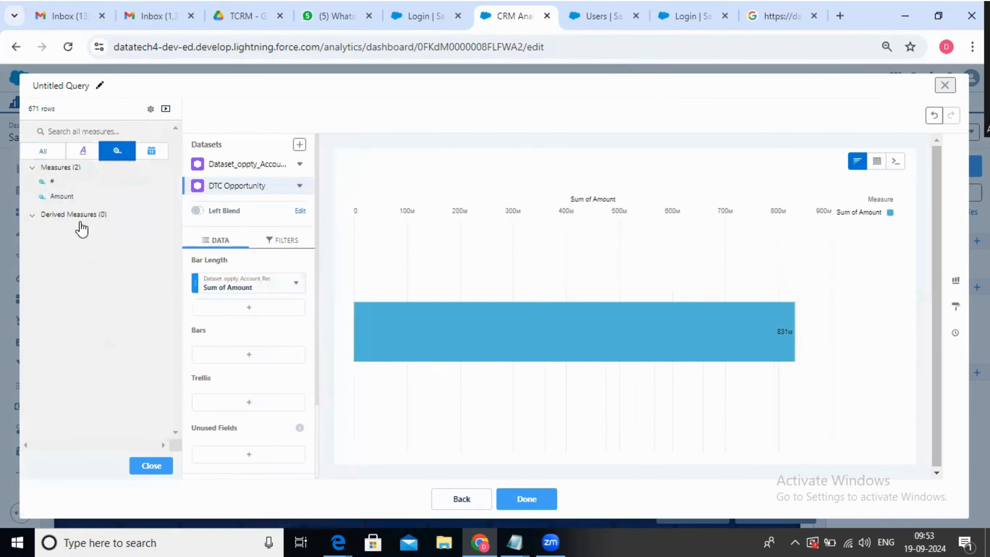
left_click_drag(63, 197, 253, 309)
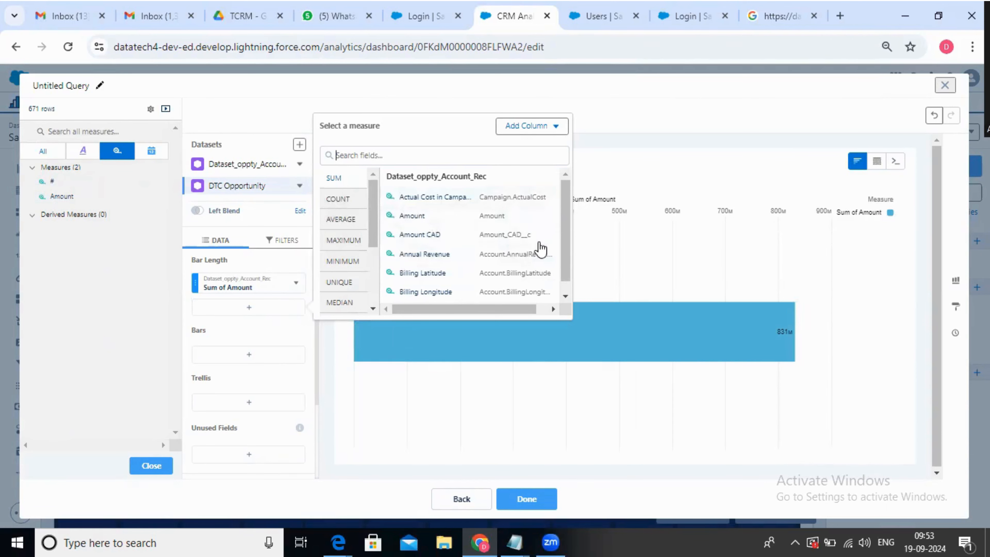
left_click(666, 213)
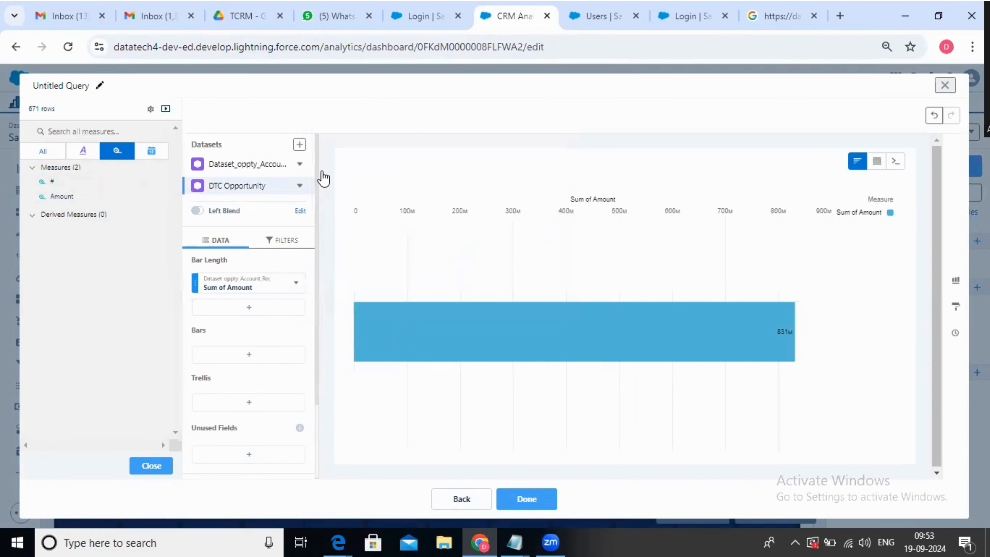
left_click(248, 172)
left_click(239, 187)
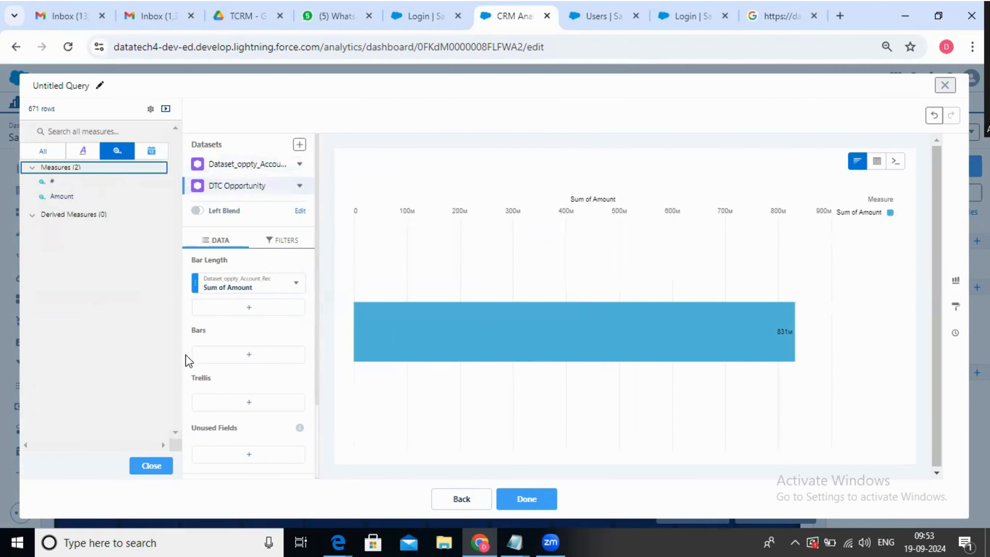
left_click(152, 465)
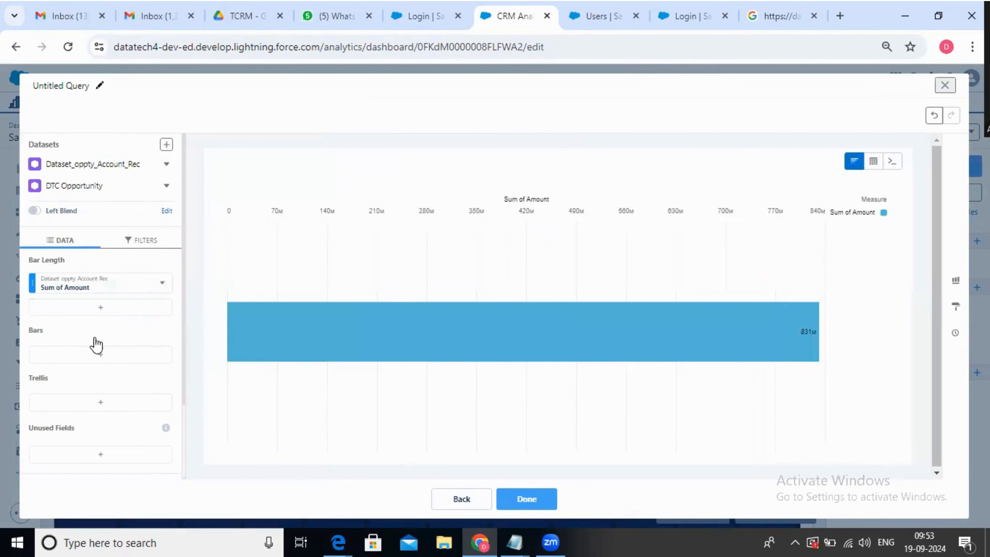
left_click(89, 307)
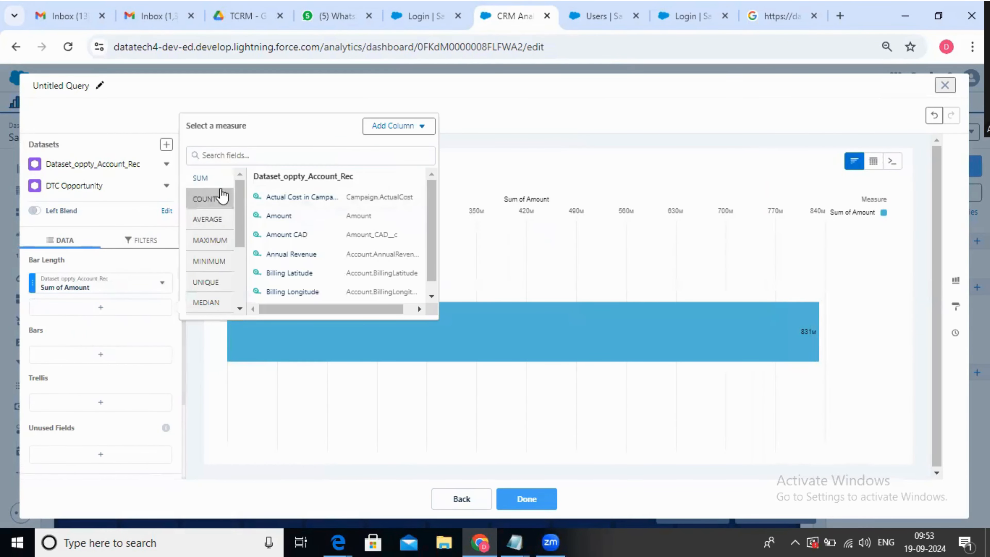
left_click(408, 127)
left_click(406, 126)
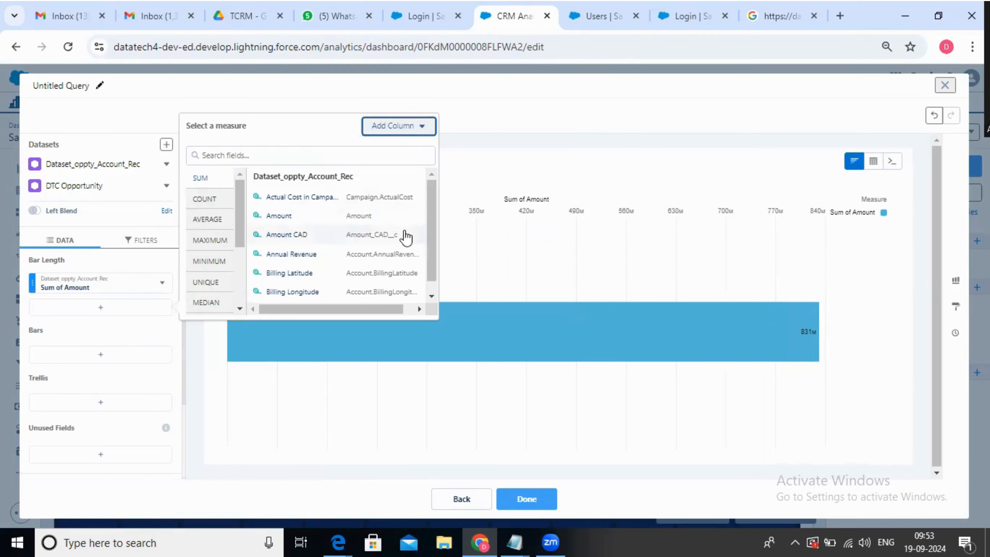
left_click_drag(431, 236, 431, 248)
left_click(604, 213)
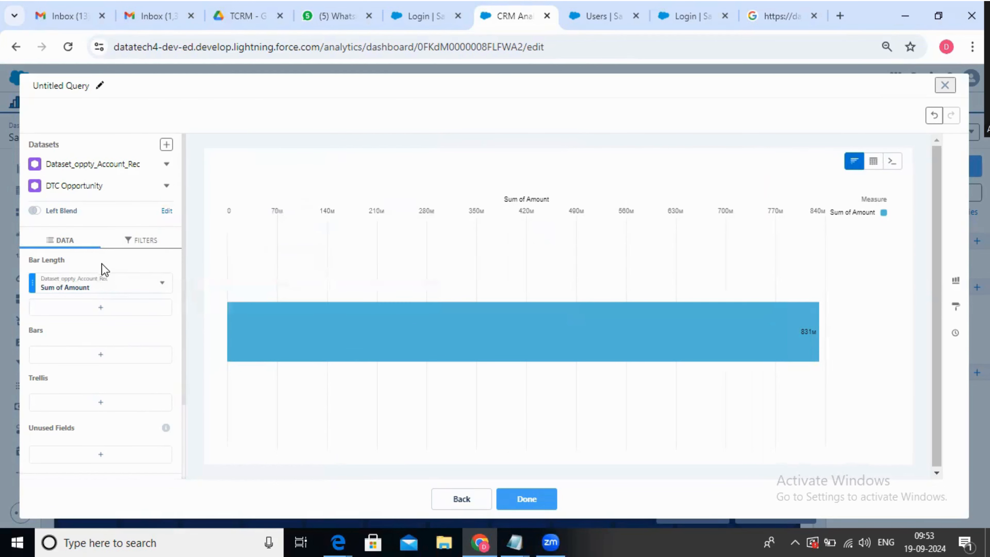
Examine the query's filters and the relationship options for blending the two datasets
left_click(139, 242)
left_click(55, 241)
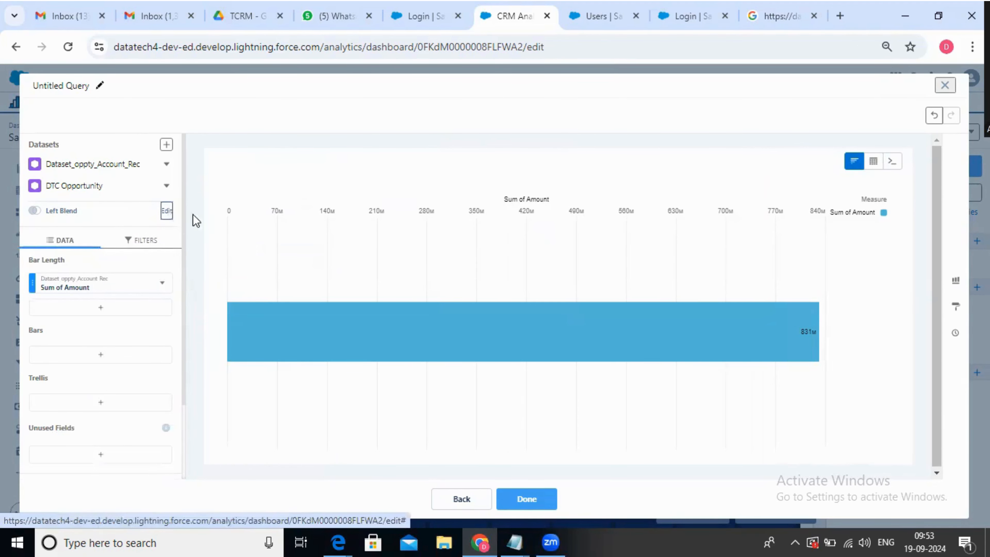
left_click(167, 211)
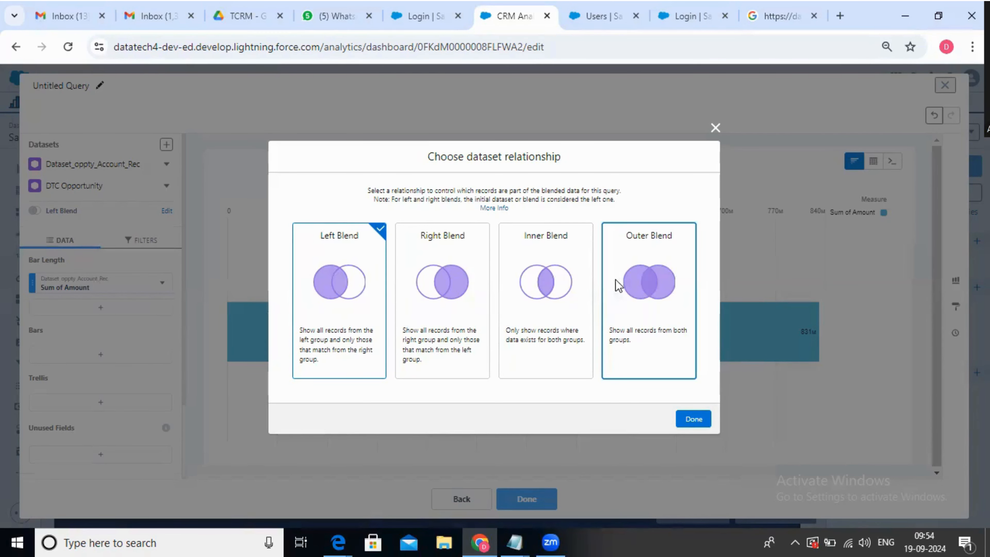
left_click(717, 126)
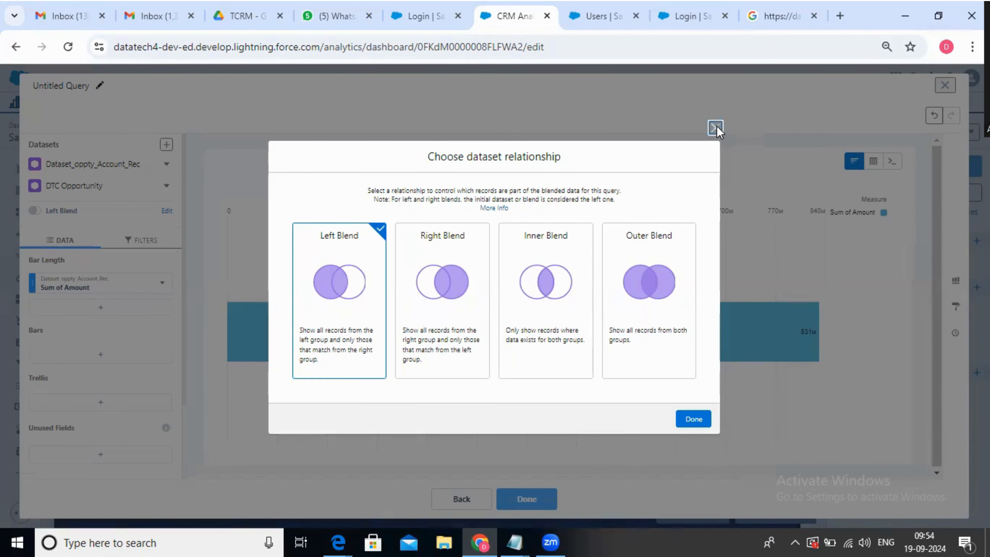
left_click(101, 308)
left_click(581, 220)
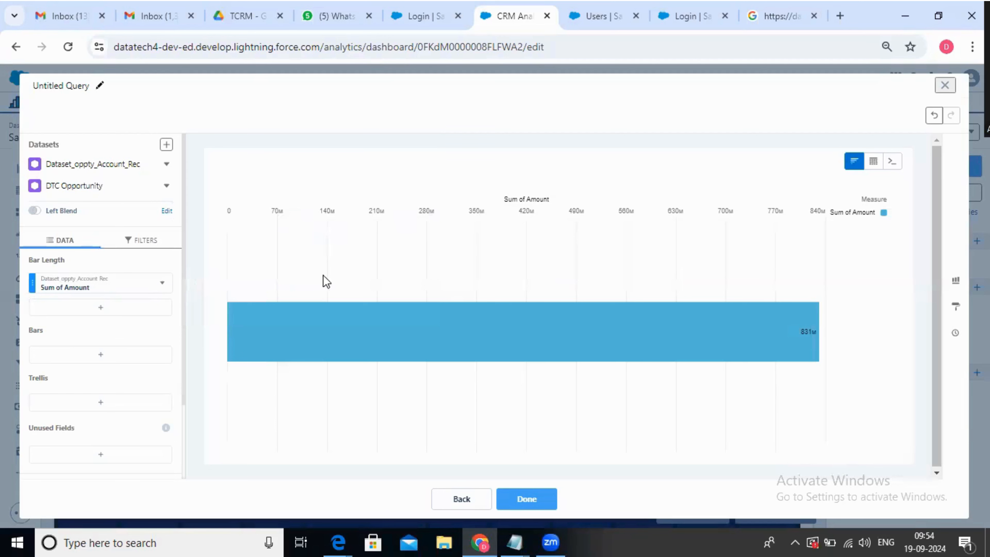
Add the sum of Annual Revenue from Dataset_oppty_Account_Rec as a second bar length measure
left_click(162, 282)
left_click(125, 310)
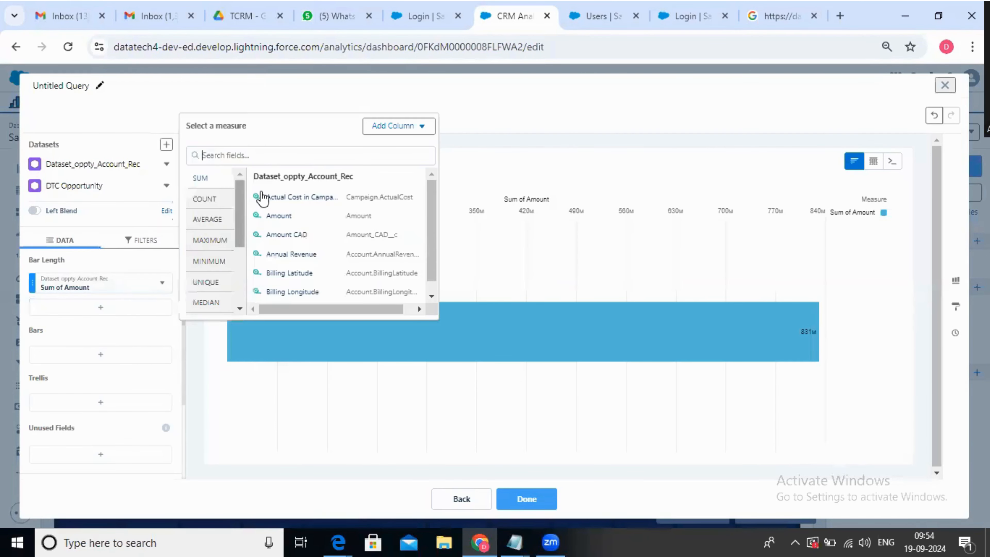
left_click(329, 254)
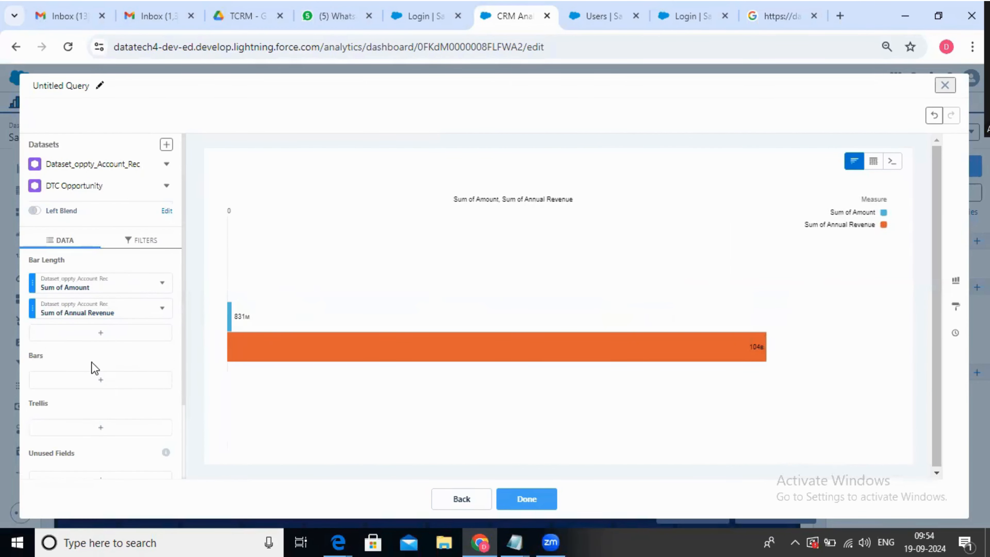
Group the chart's bars by Account Name, using the Account.Name field of Dataset_oppty_Account_Rec and the Account_Name field of DTC Opportunity
left_click(94, 378)
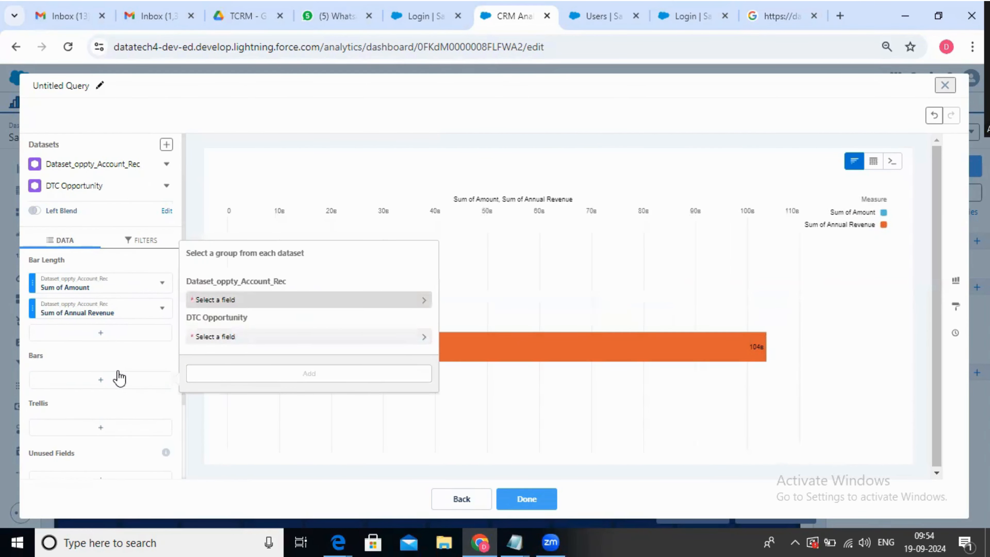
left_click(259, 301)
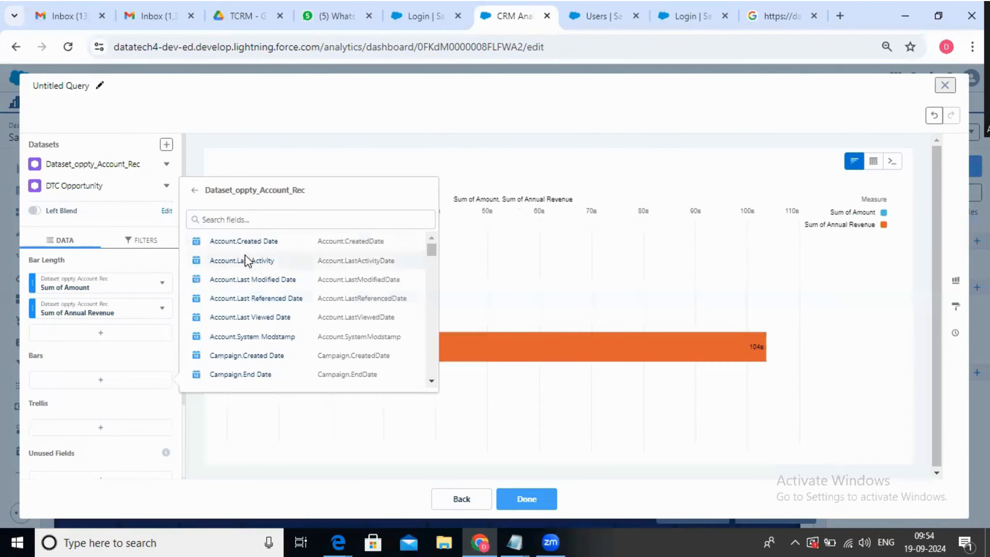
scroll(278, 344, "down", 5)
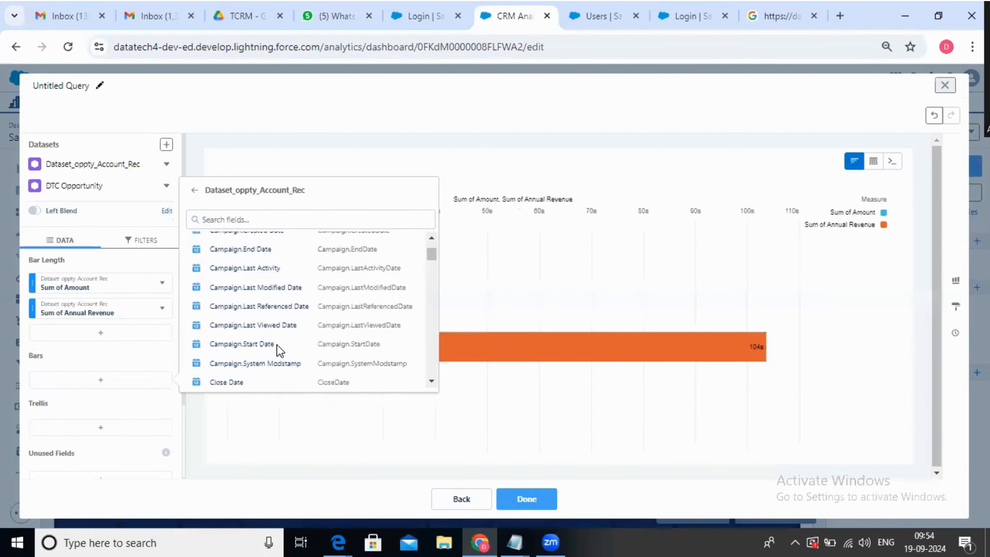
scroll(268, 356, "down", 8)
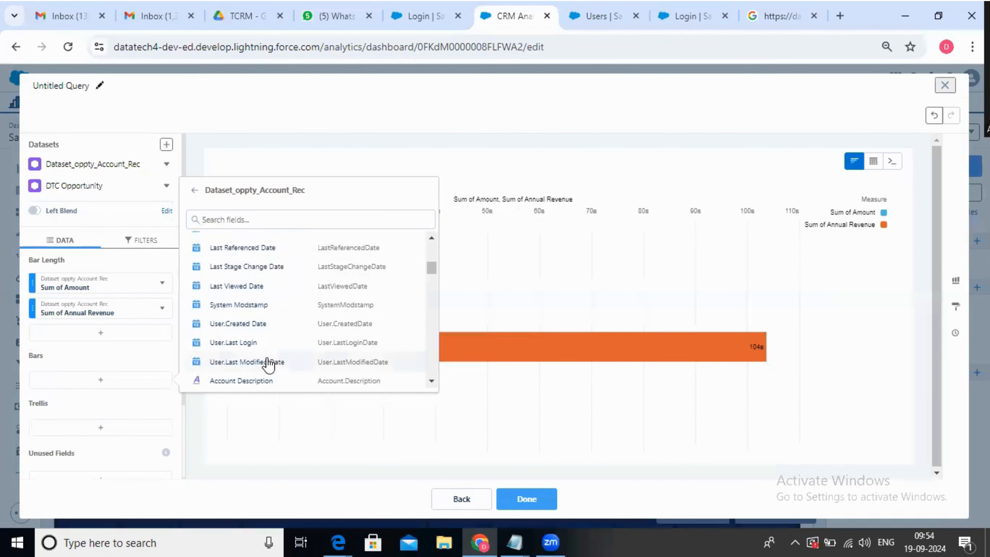
scroll(259, 377, "down", 2)
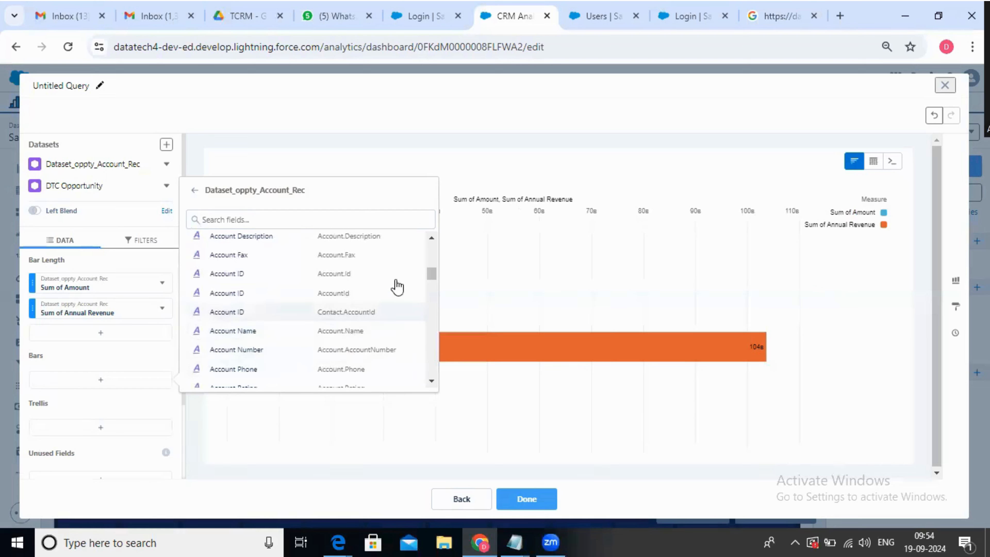
scroll(295, 374, "down", 2)
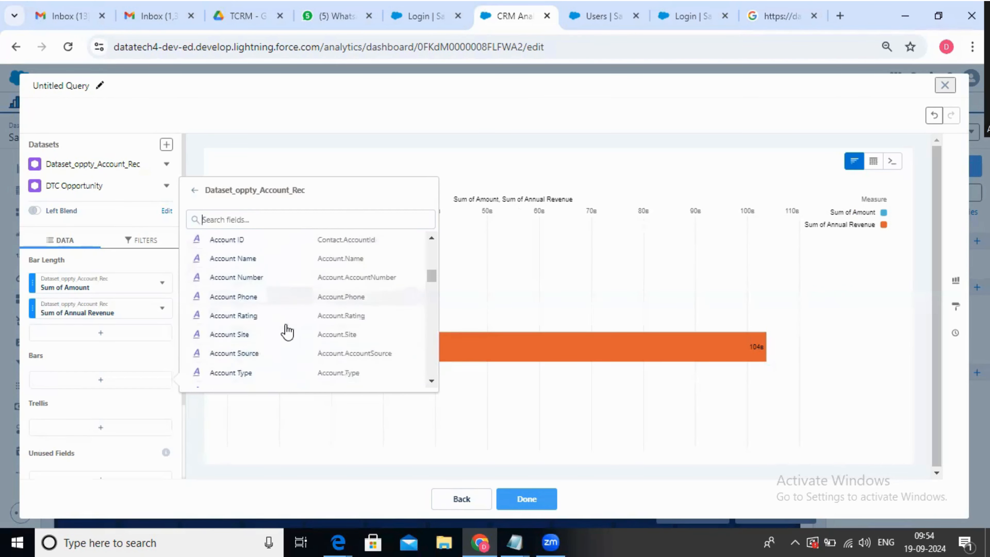
left_click(280, 261)
left_click(254, 338)
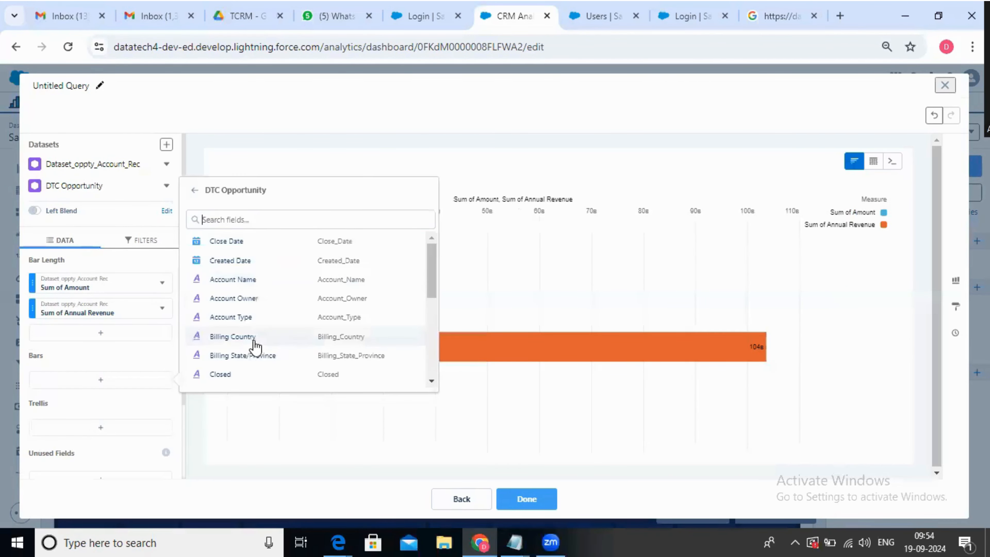
left_click(273, 279)
left_click(301, 372)
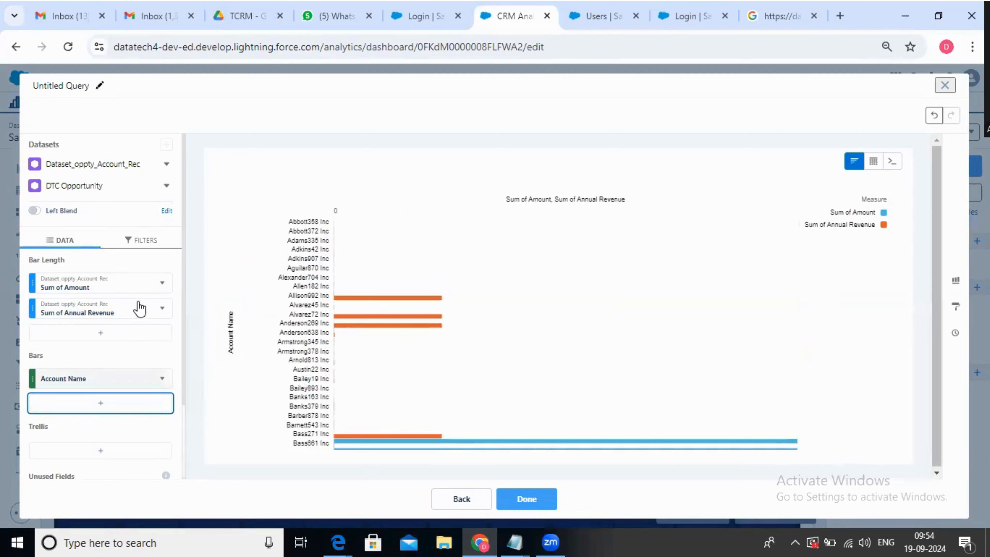
Sort the chart by Sum of Amount in descending order and add the sum of Amount CAD as a third bar length measure
left_click(161, 283)
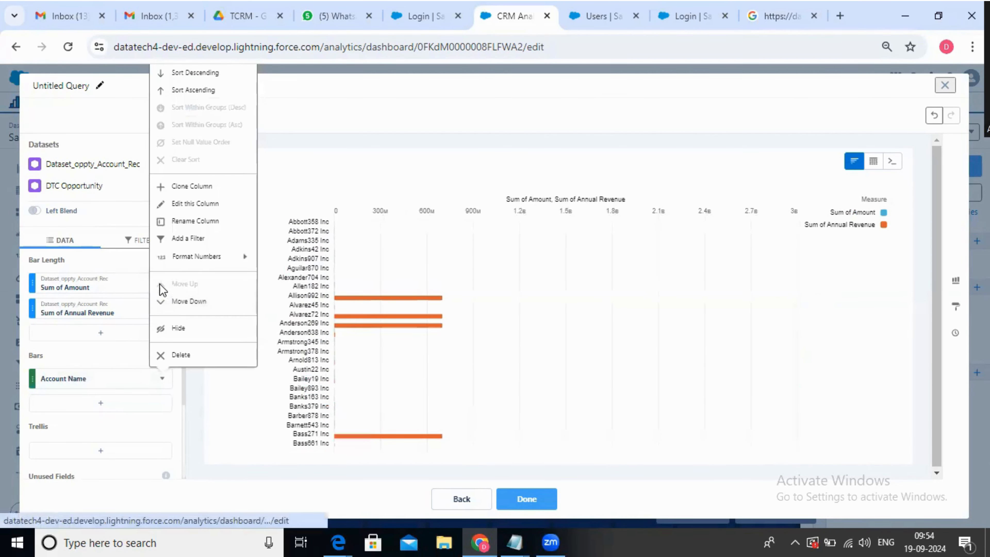
left_click(206, 90)
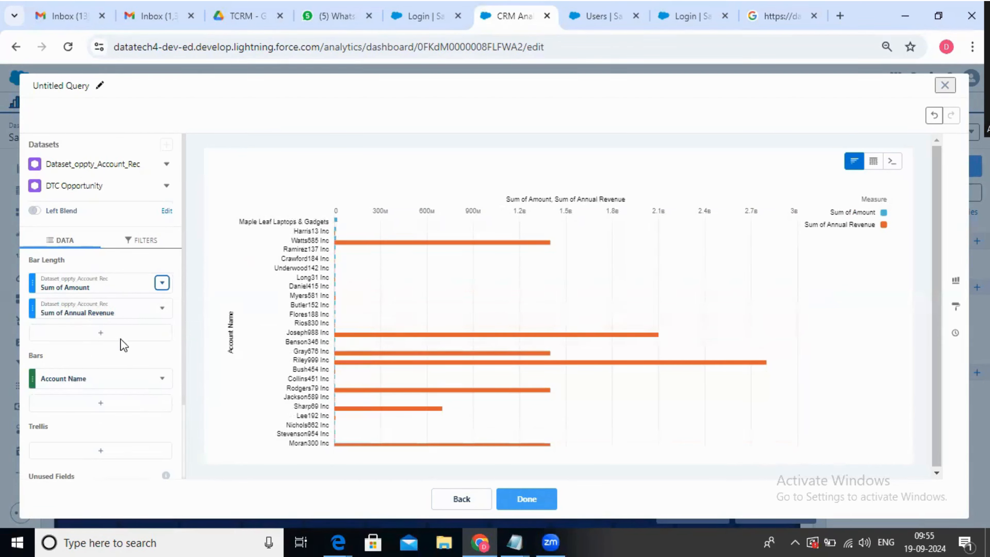
left_click(102, 334)
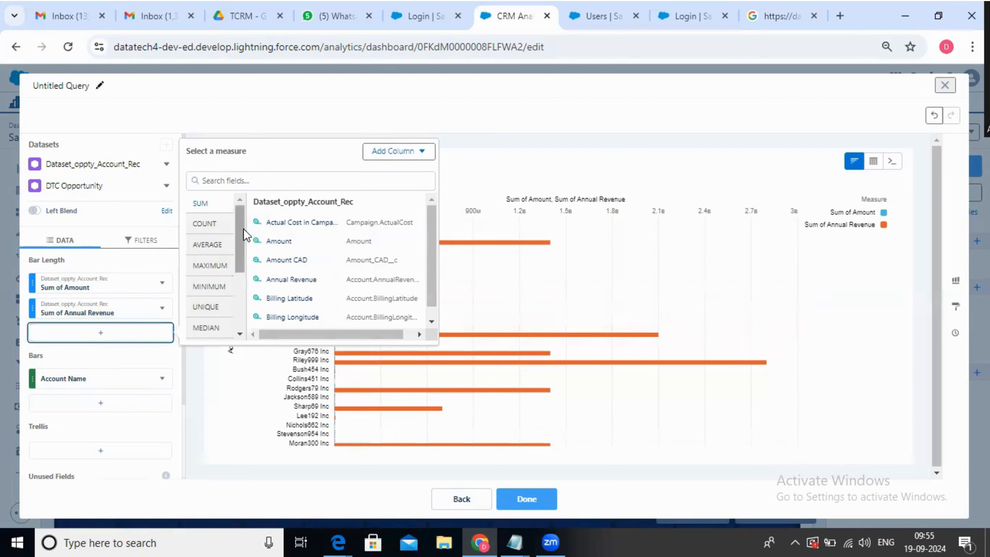
mouse_move(242, 228)
left_mouse_down()
mouse_move(242, 316)
mouse_move(241, 244)
left_mouse_up()
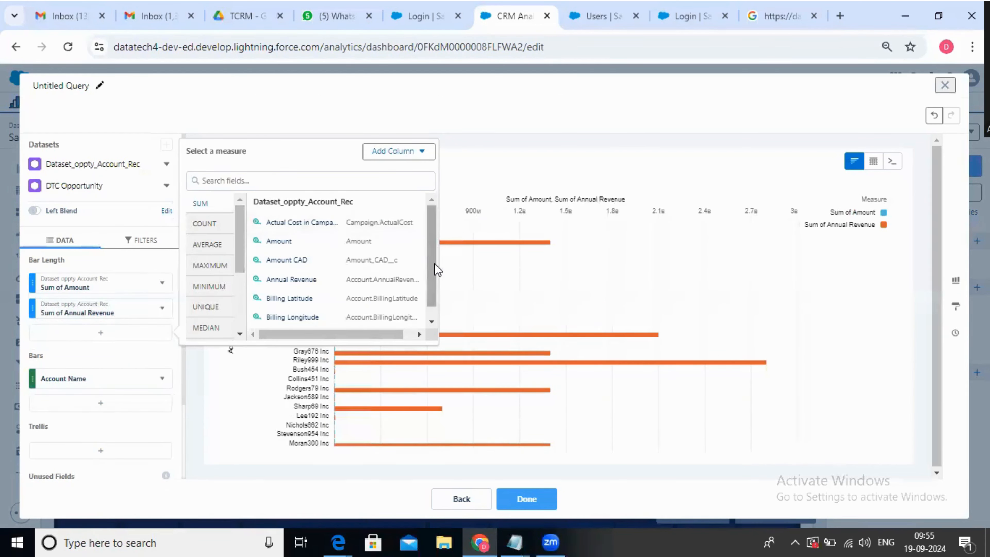
scroll(435, 263, "down", 1)
left_click(325, 249)
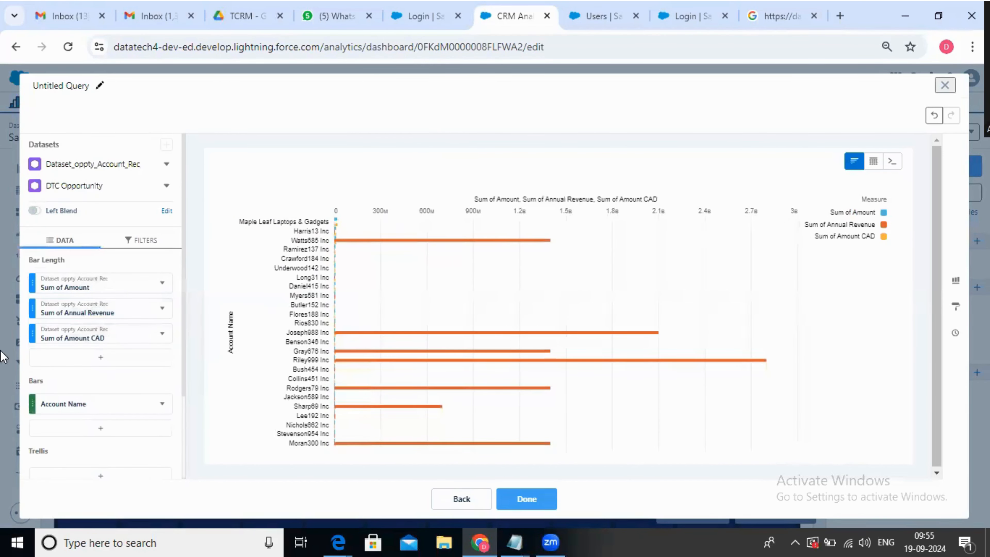
scroll(71, 405, "down", 2)
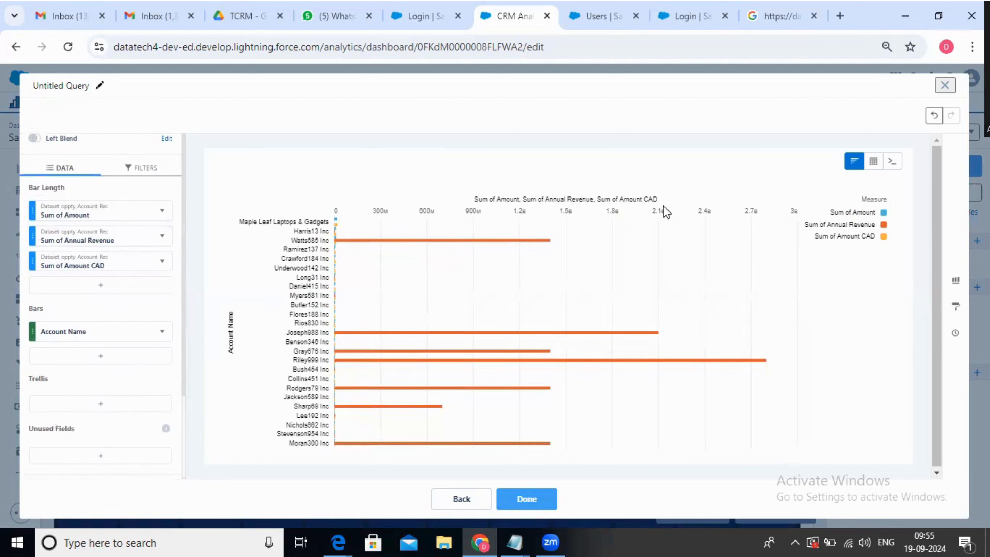
Switch to the query's code and examine the two dataset load statements and the cogroup on their account name fields
left_click(893, 161)
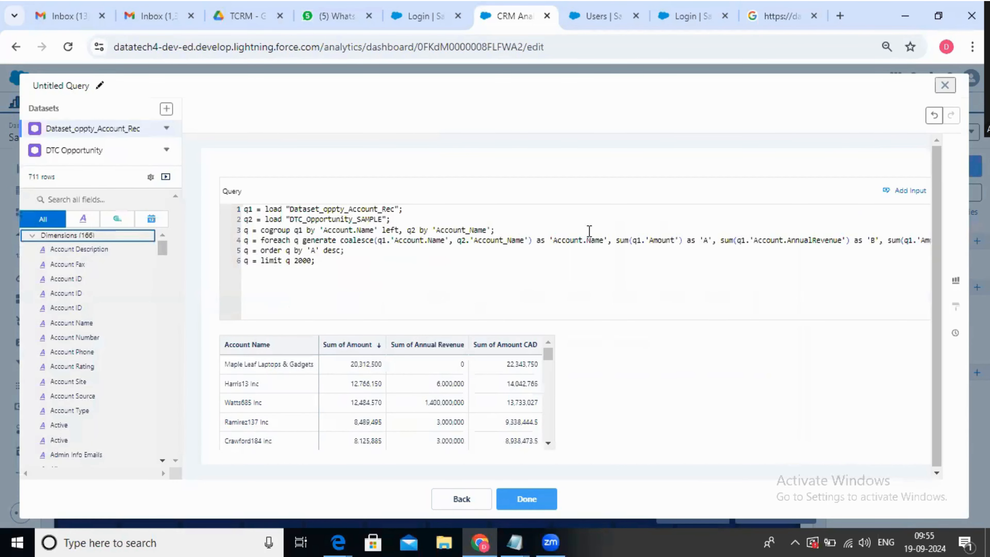
double_click(353, 210)
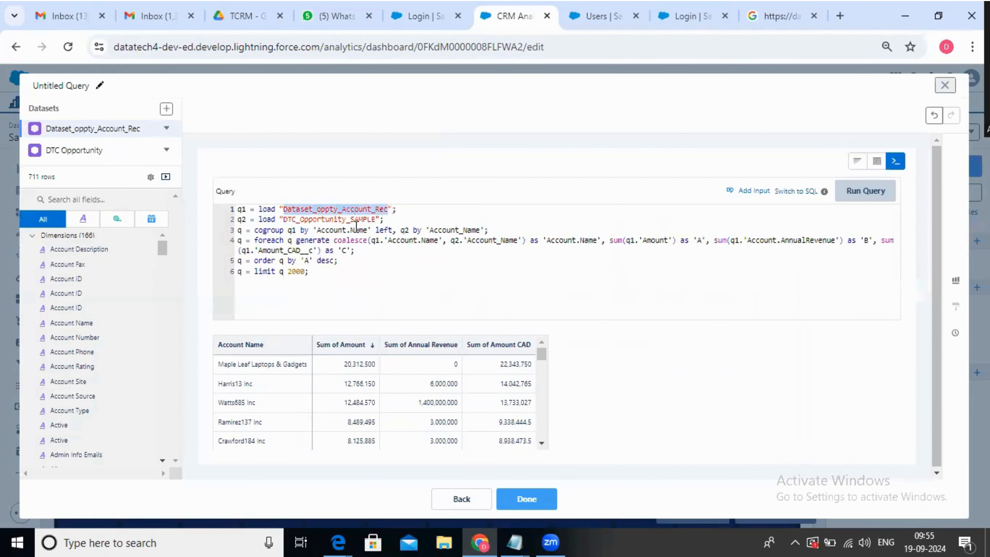
double_click(339, 220)
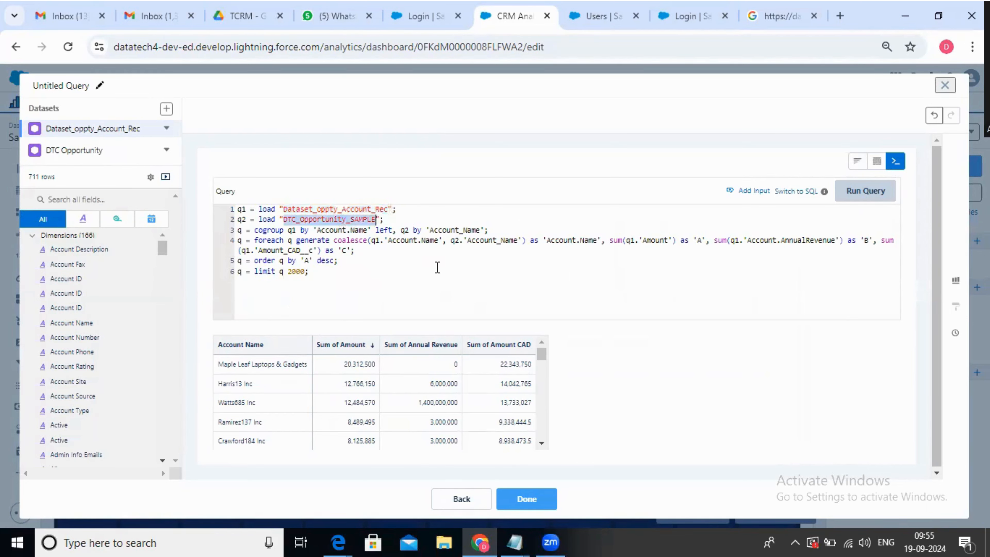
left_click(353, 272)
double_click(344, 219)
left_click(319, 273)
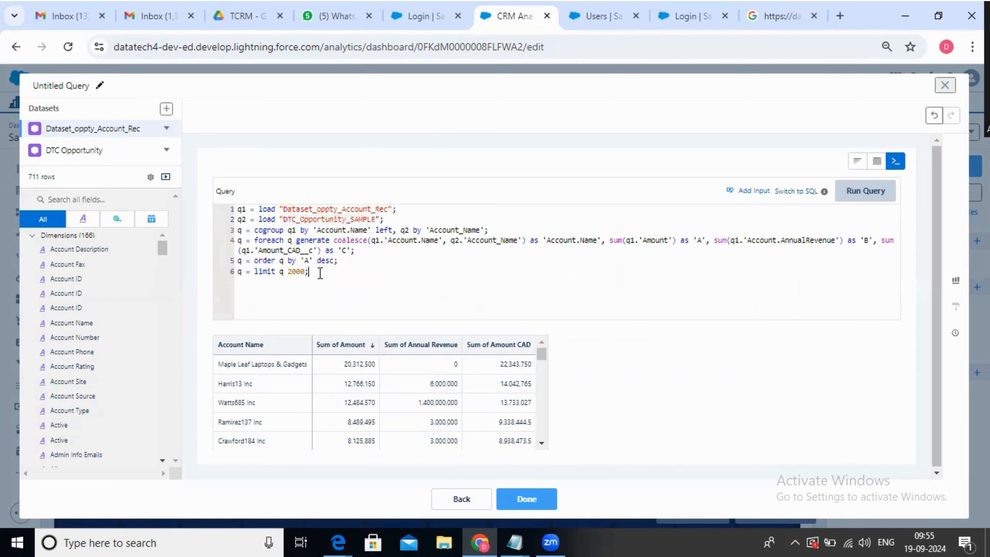
double_click(345, 230)
left_click(343, 230)
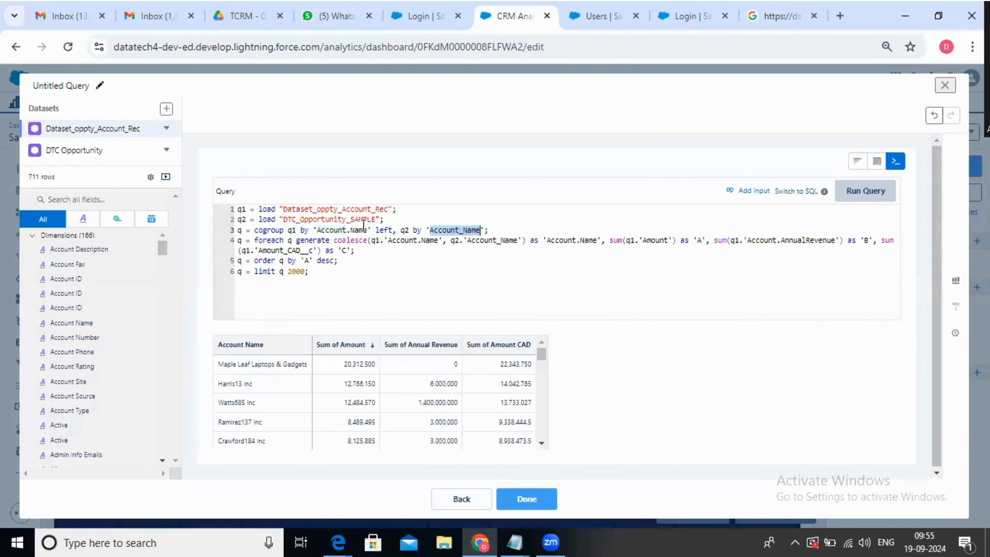
double_click(344, 230)
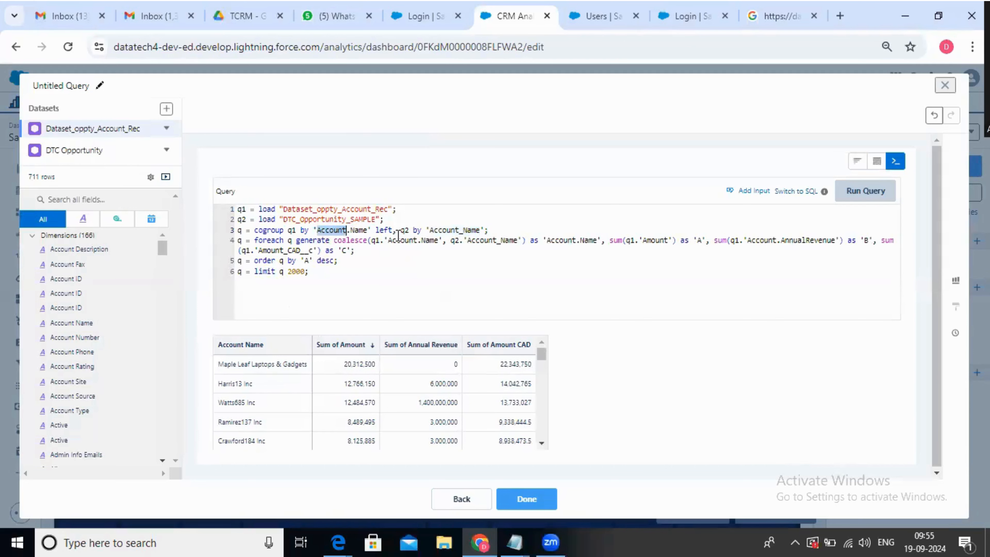
double_click(384, 230)
double_click(334, 210)
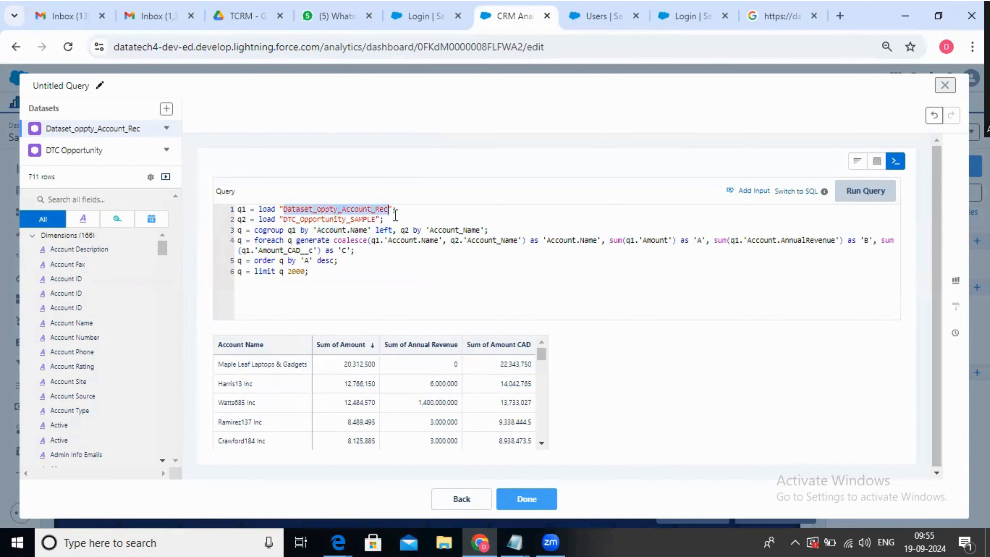
double_click(445, 230)
left_click(465, 269)
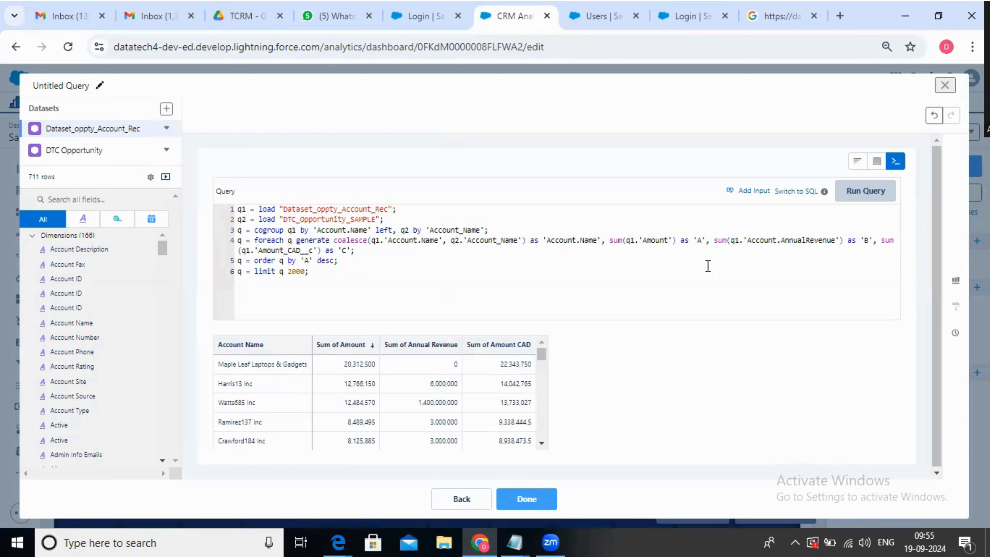
Examine how the foreach statement's coalesce expression combines the q1 Account.Name and q2 Account_Name fields
double_click(492, 242)
left_click(609, 261)
left_click_drag(332, 245, 548, 240)
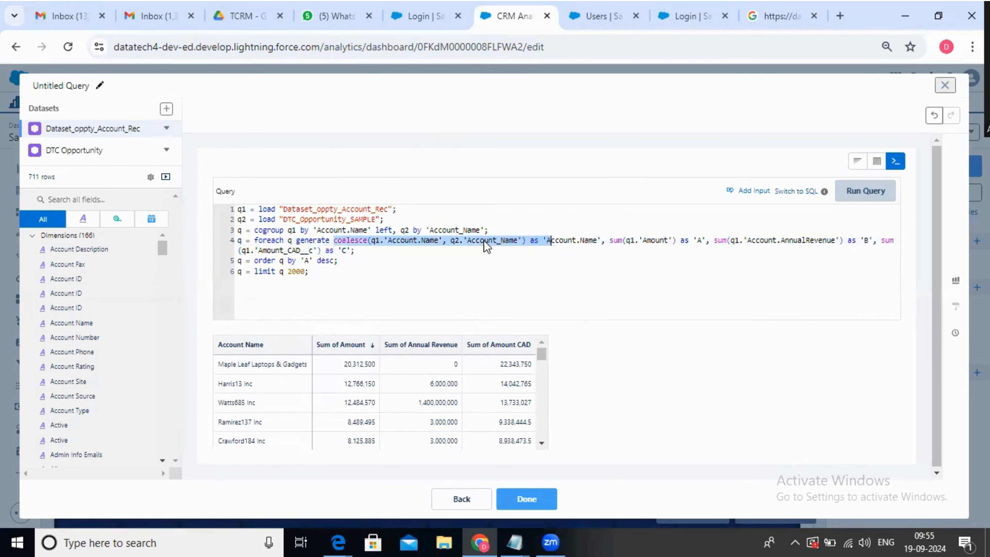
double_click(413, 241)
left_click(454, 265)
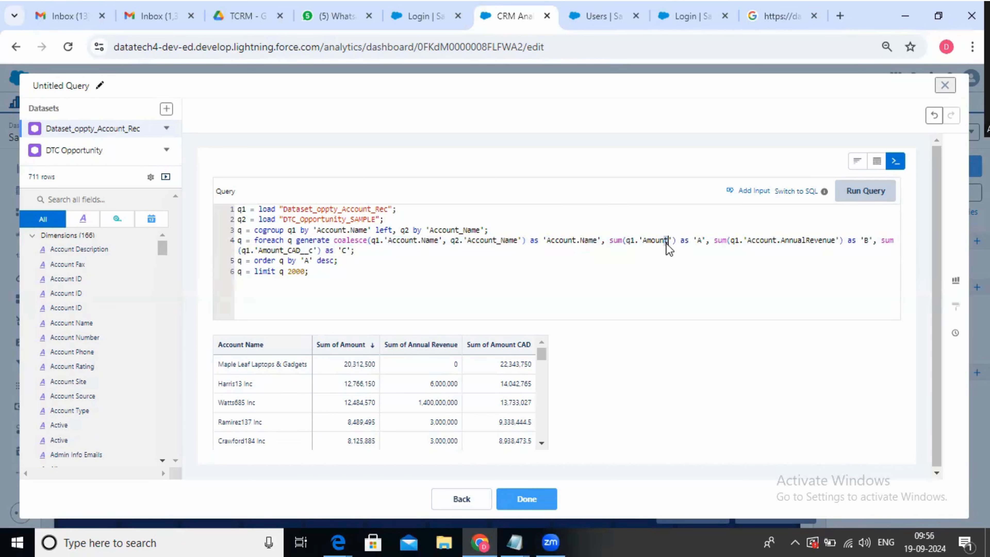
double_click(502, 242)
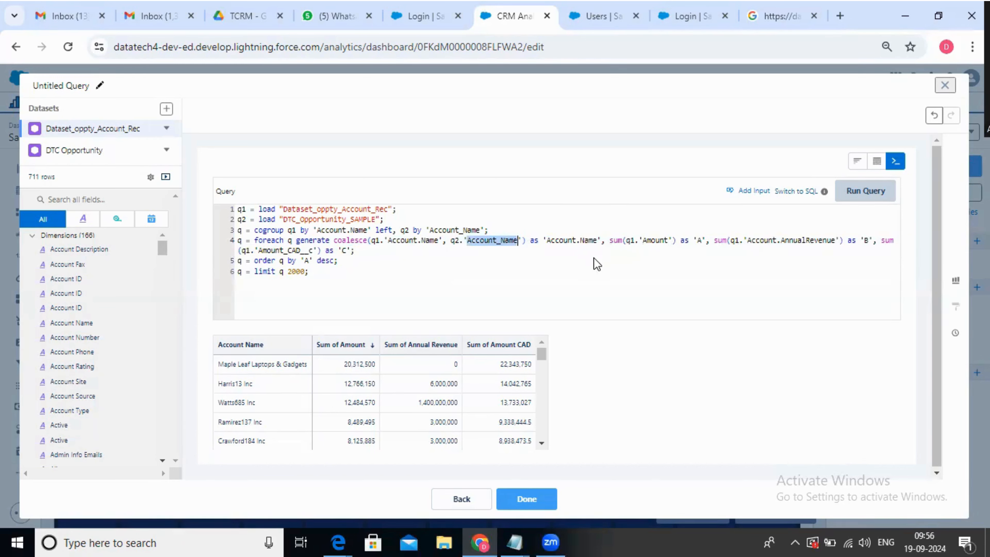
double_click(402, 241)
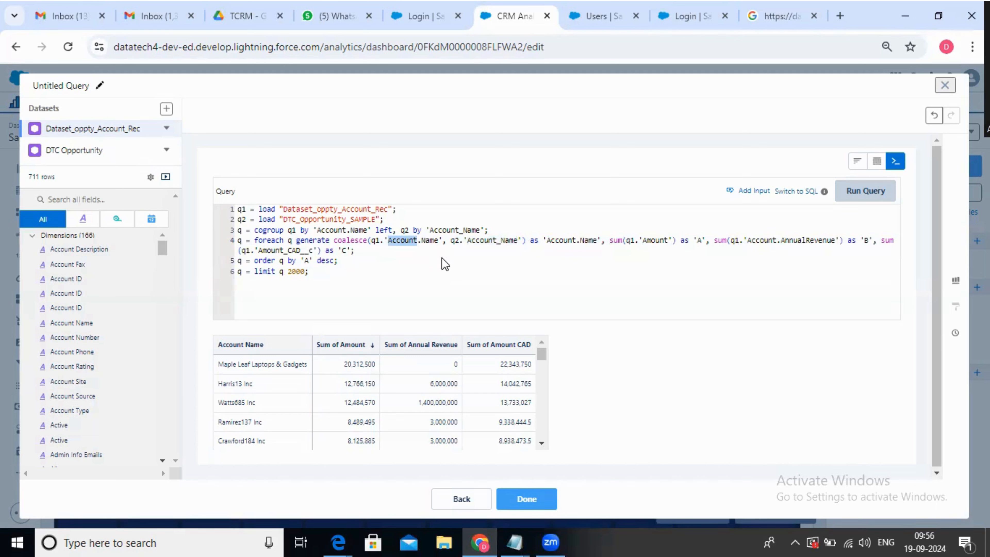
double_click(588, 241)
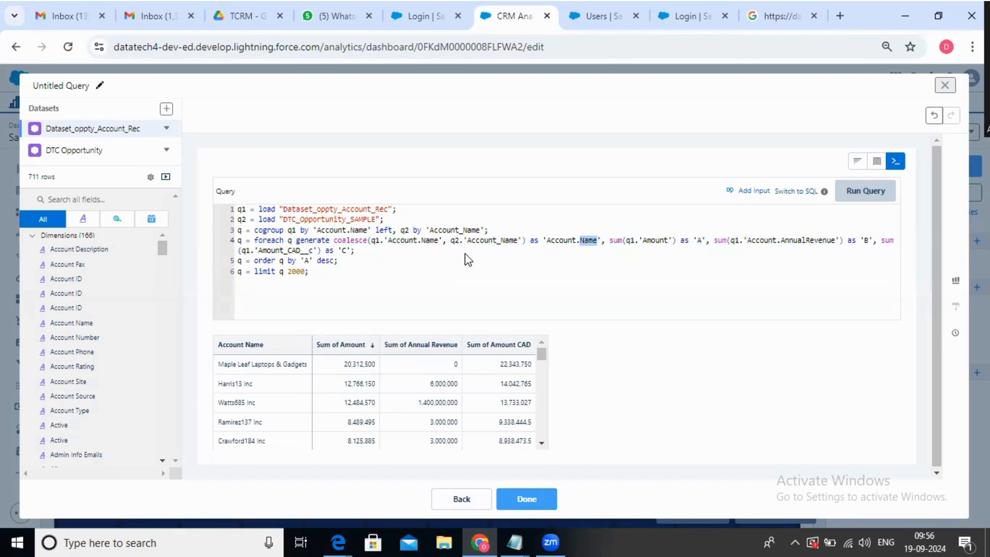
left_click(476, 241)
double_click(476, 241)
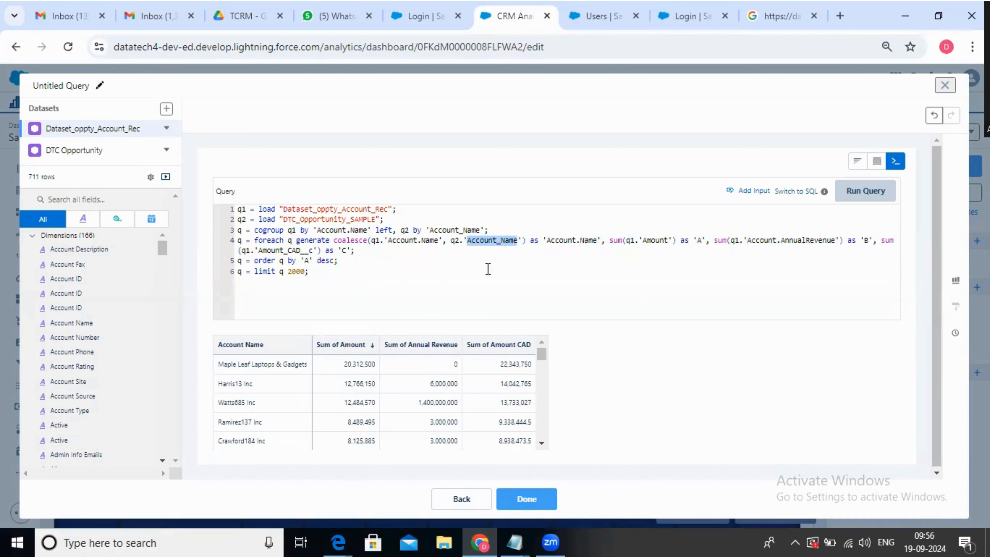
Insert a comma after the 'C' alias in the foreach statement and review the load and cogroup lines of the query
left_click(343, 252)
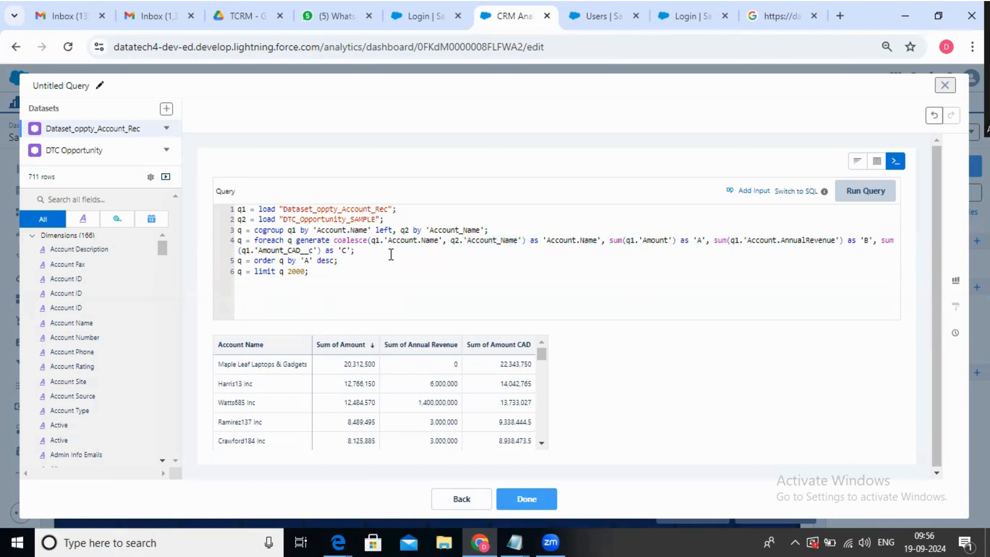
type(",")
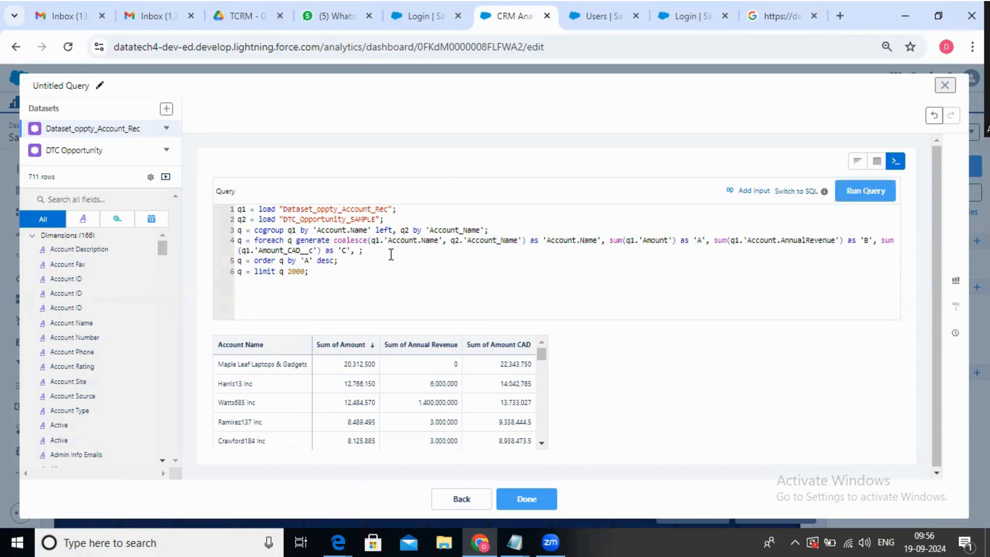
double_click(270, 230)
left_click_drag(447, 235, 450, 234)
double_click(276, 230)
double_click(322, 210)
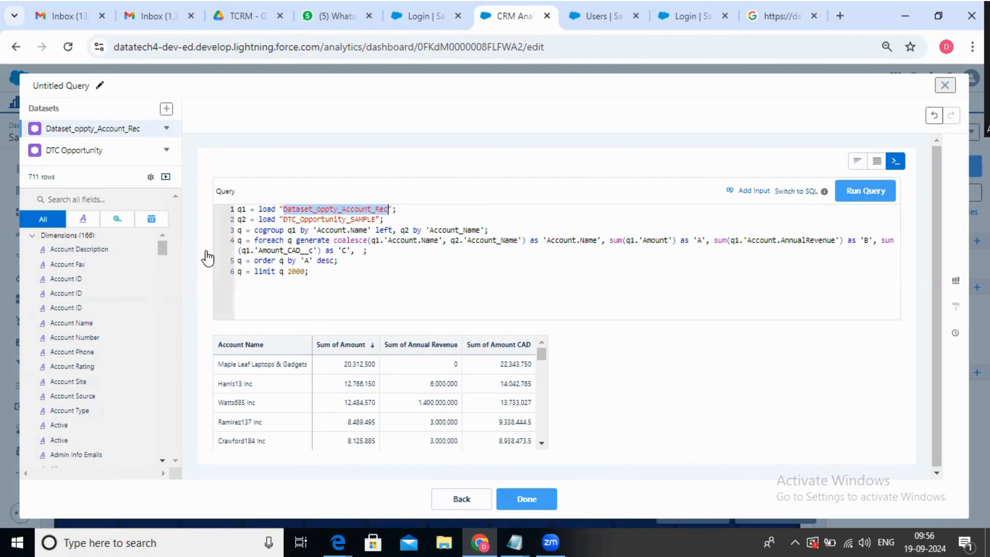
key("ctrl+a")
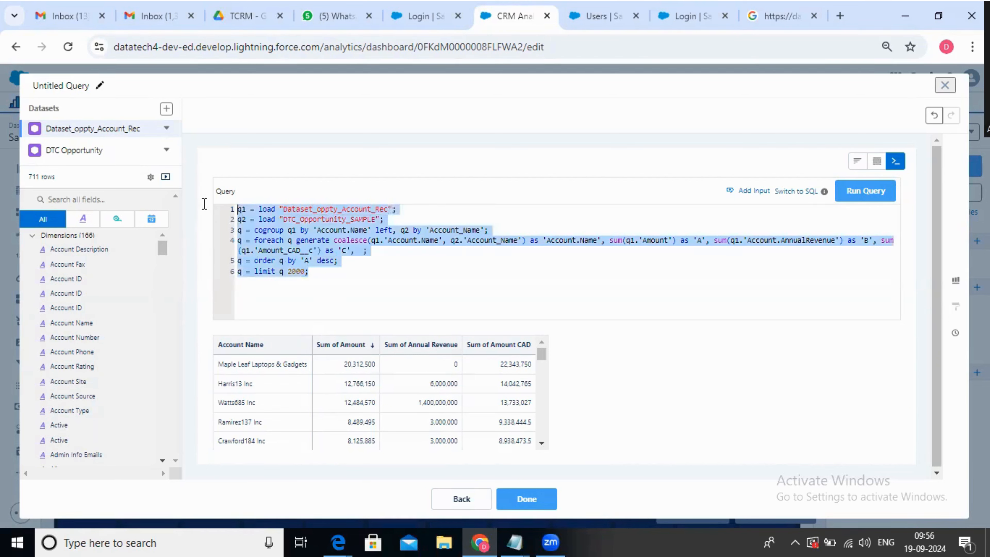
left_click(407, 258)
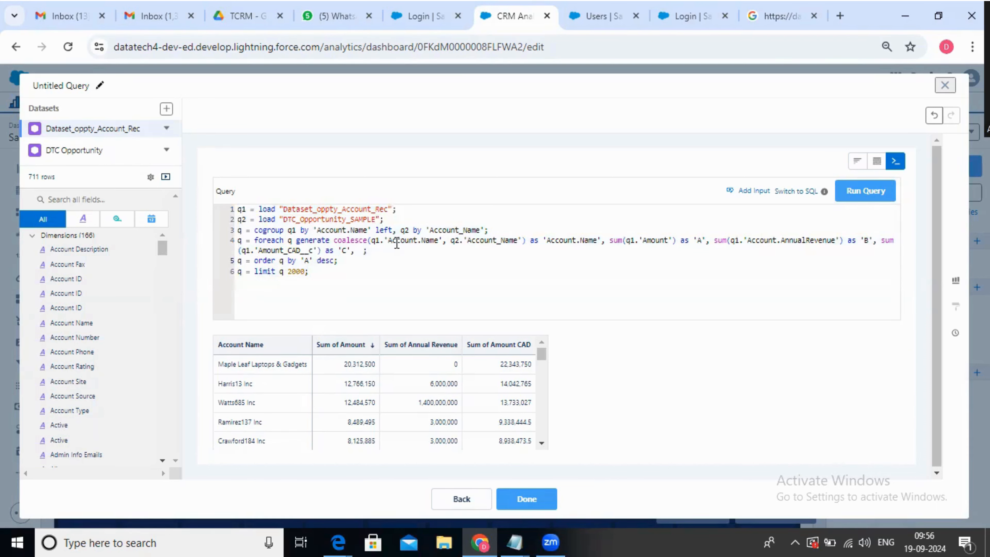
double_click(336, 205)
double_click(337, 208)
Rename the alias of the q1 Amount sum in the foreach statement as 'Oppty Amount'
double_click(699, 241)
type("Opp")
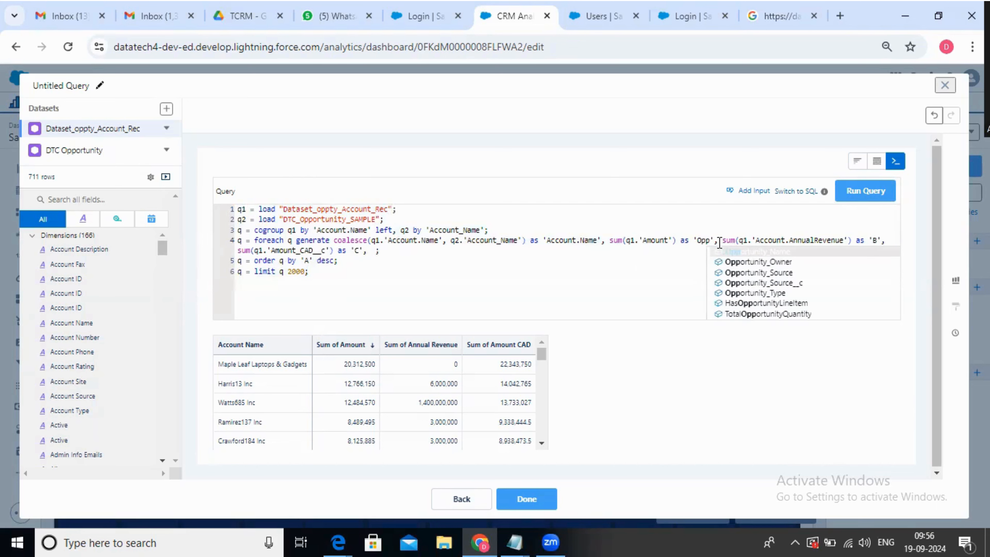
type("ty A")
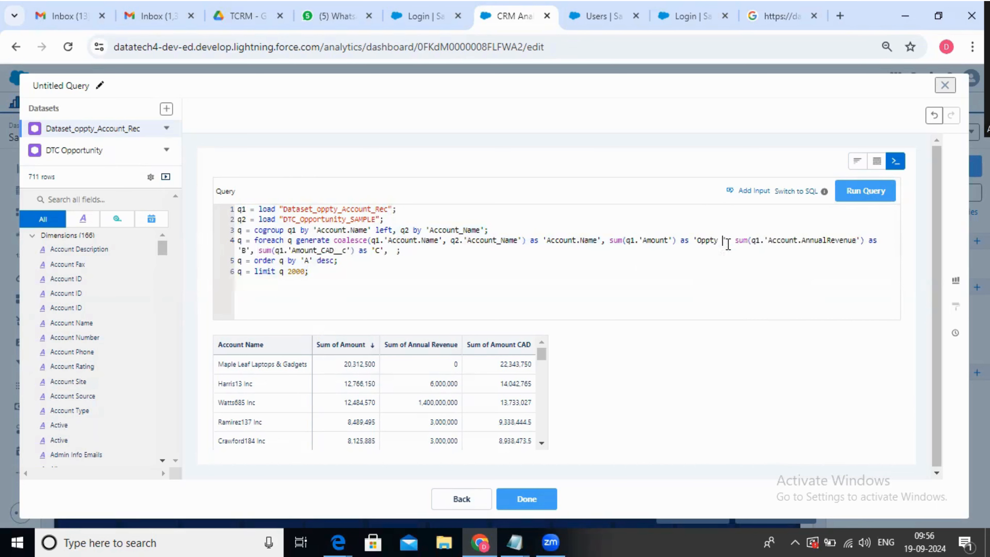
type("mount")
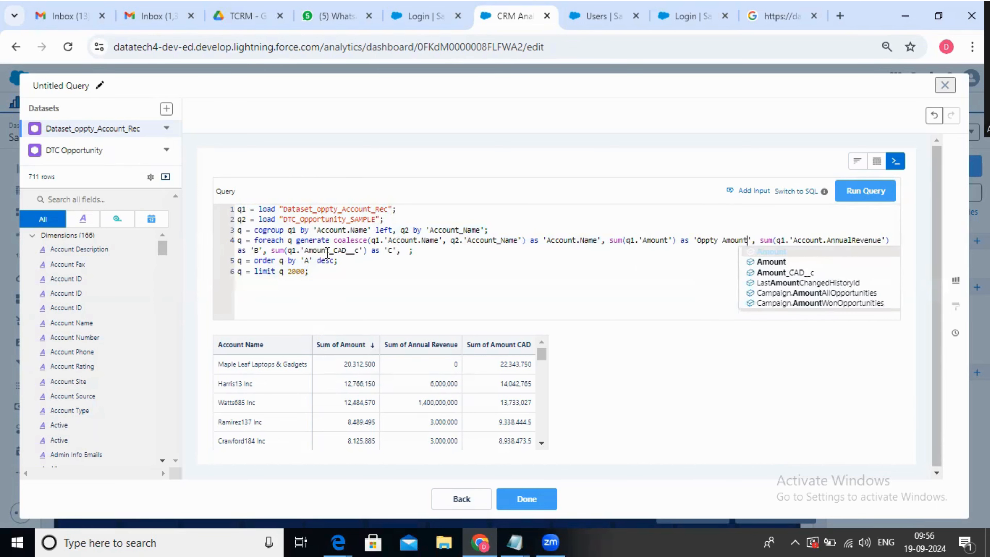
Rename the alias of the q1 Account.AnnualRevenue sum in the foreach statement as 'Revenue'
left_click(258, 251)
type("Reve")
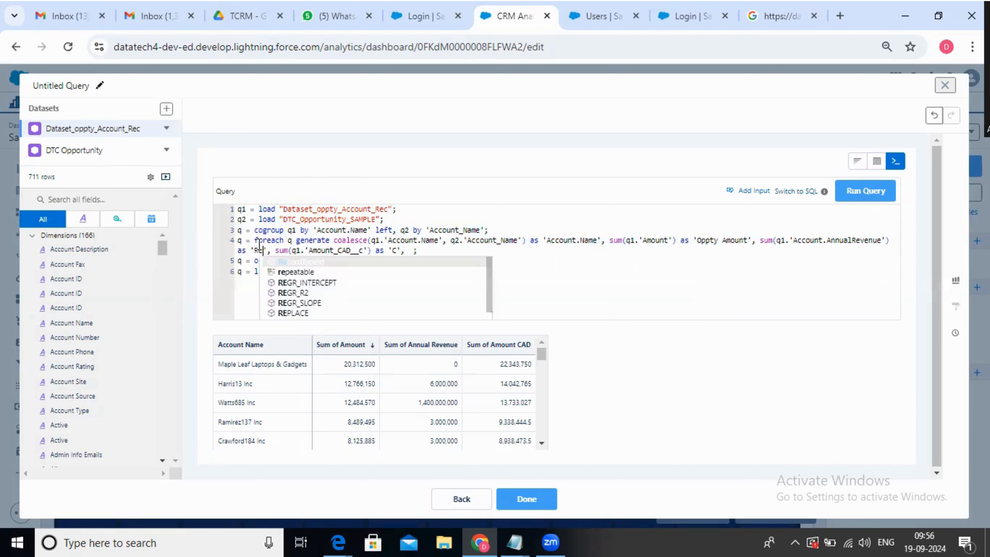
key("BackSpace")
key("BackSpace")
key("BackSpace")
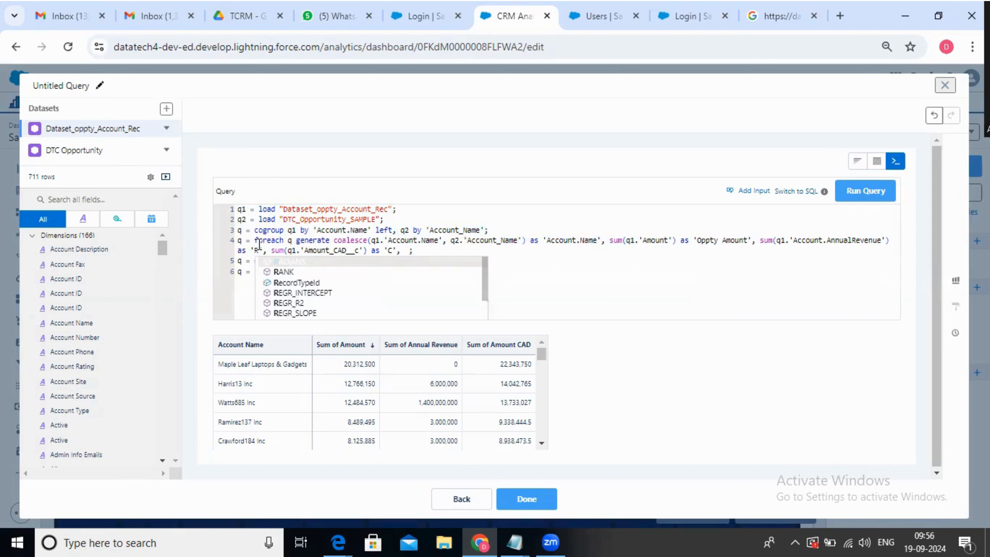
type("evenue")
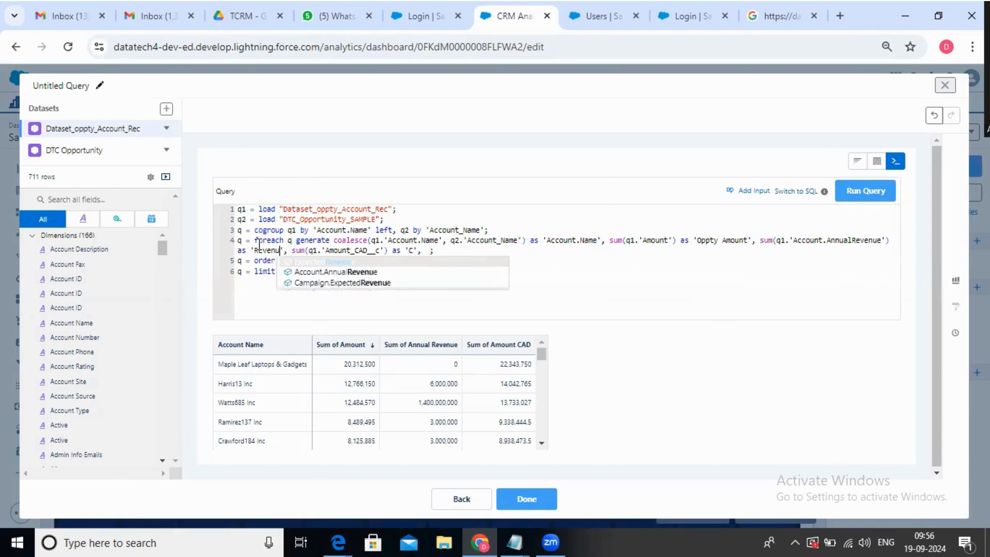
left_click(417, 241)
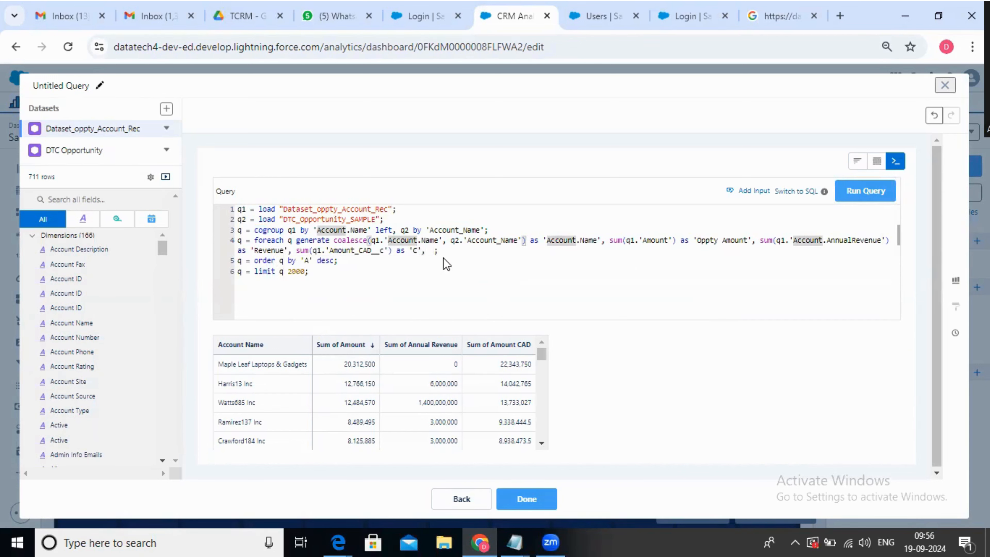
Rename the alias of the q1 Amount_CAD__c sum in the foreach statement as 'CAD Amount'
left_click(418, 248)
type("AD Amount")
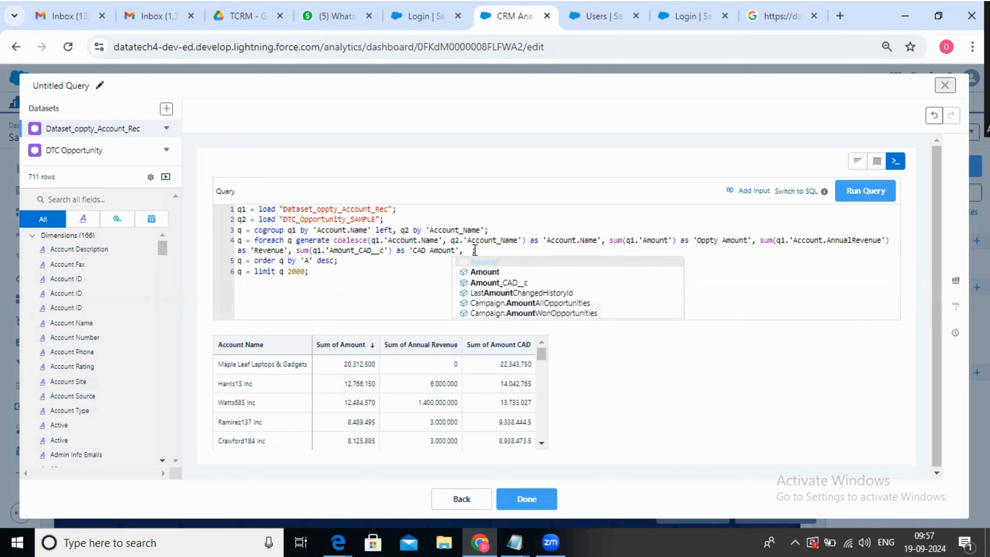
Add q2.Amount at the end of the foreach statement, using the copied dev name of DTC Opportunity's Amount measure
left_click(475, 251)
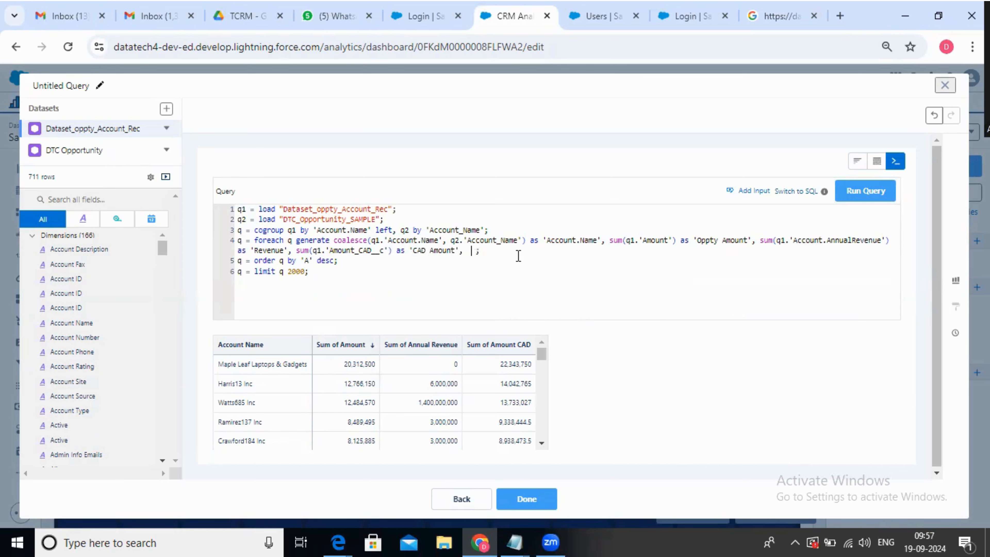
type("q")
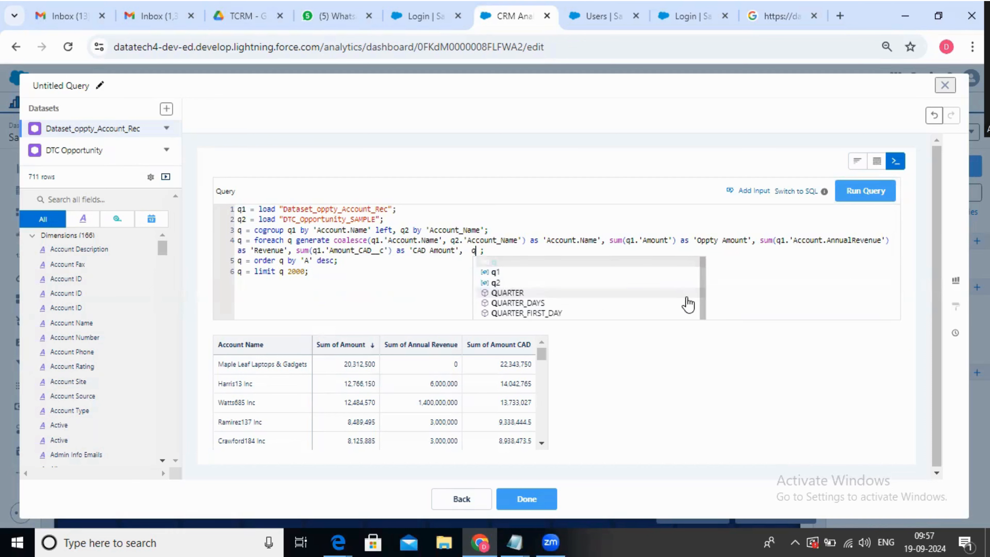
type("2.")
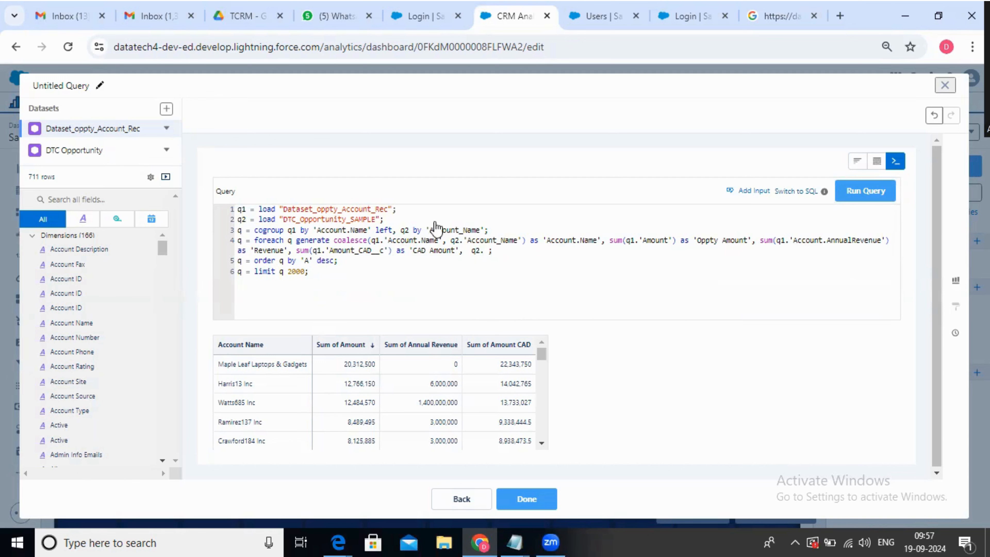
left_click(68, 158)
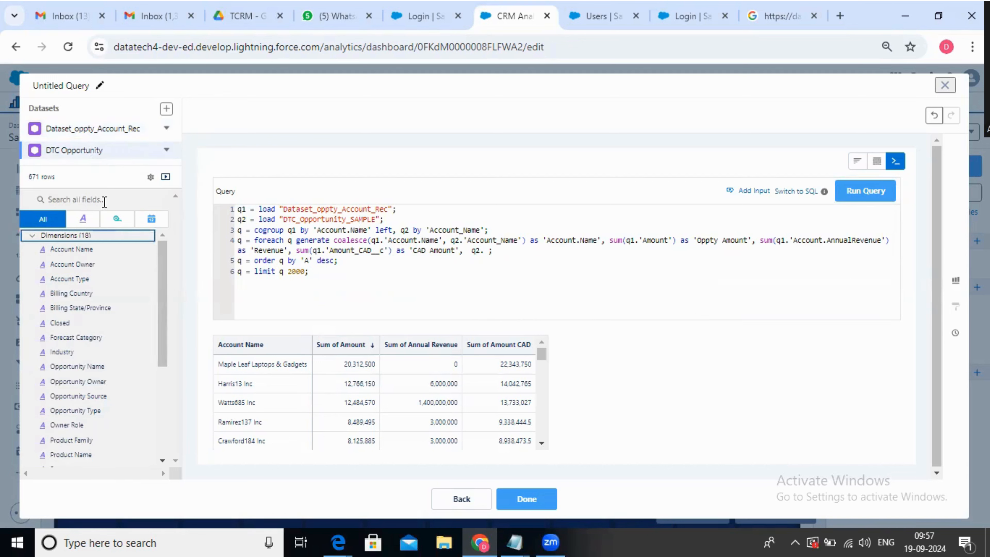
left_click(117, 219)
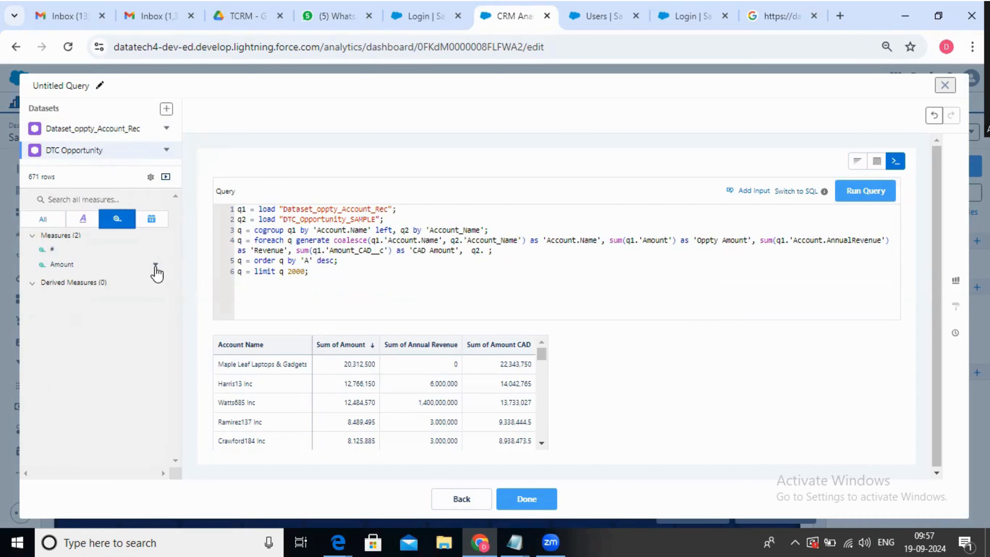
left_click(155, 265)
left_click(174, 289)
left_click(489, 251)
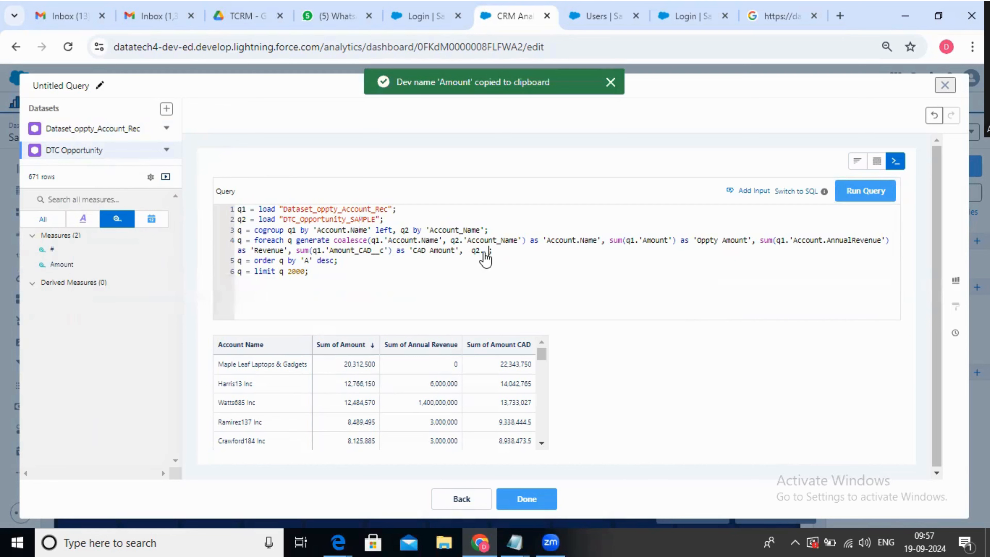
key("ctrl+v")
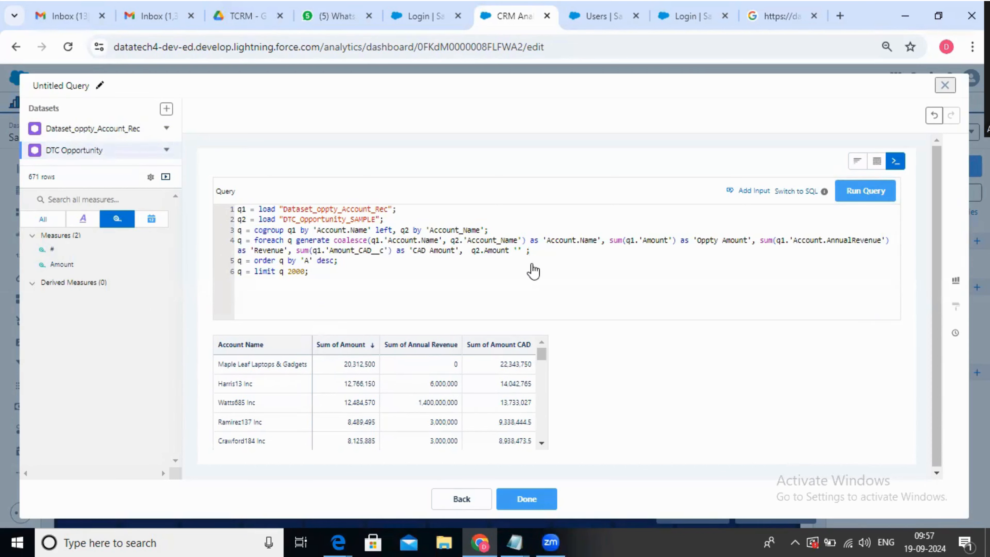
Enter 'Oppty Sample Amount' as the name following q2.Amount in the foreach statement
type("'Op")
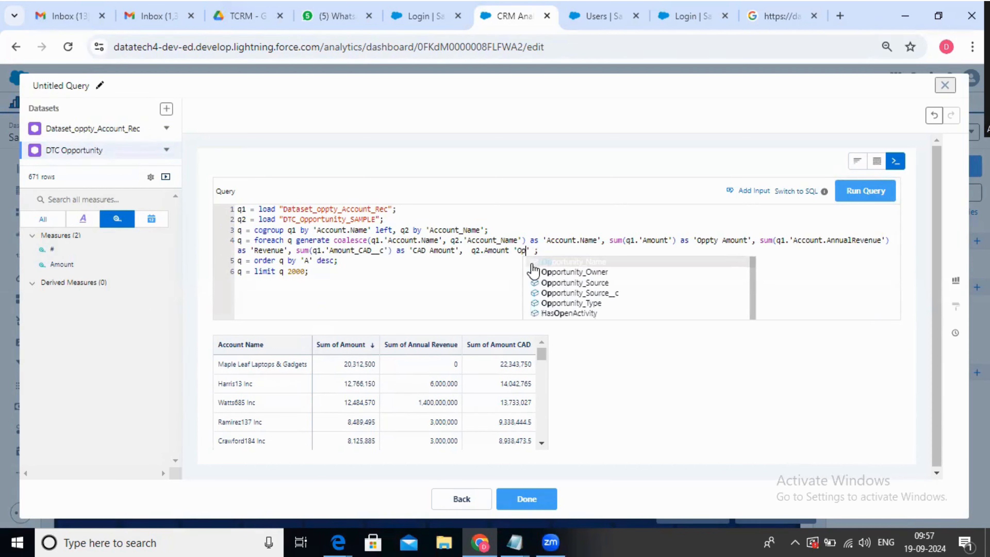
type("py ")
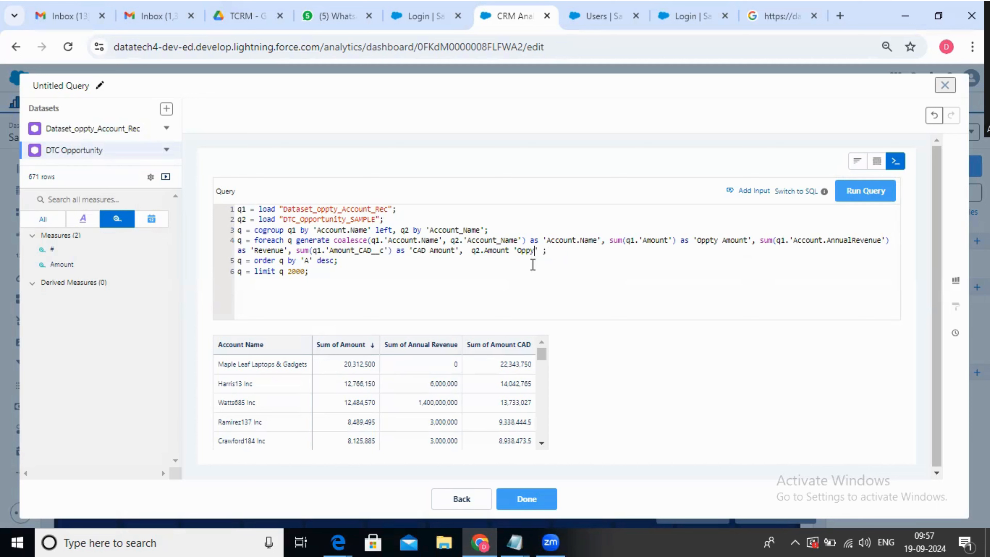
type("pty Sampel")
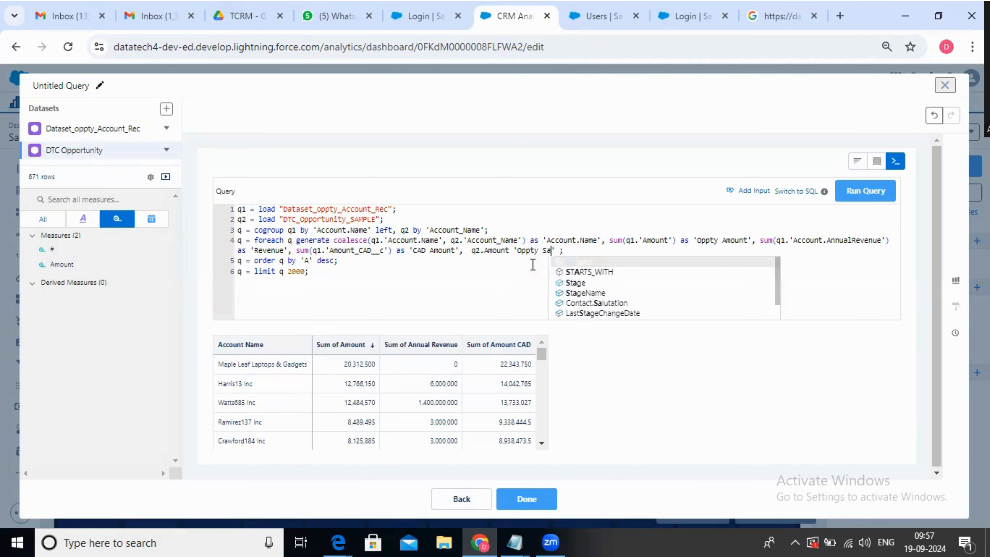
key("BackSpace")
key("BackSpace")
key("BackSpace")
type("le A")
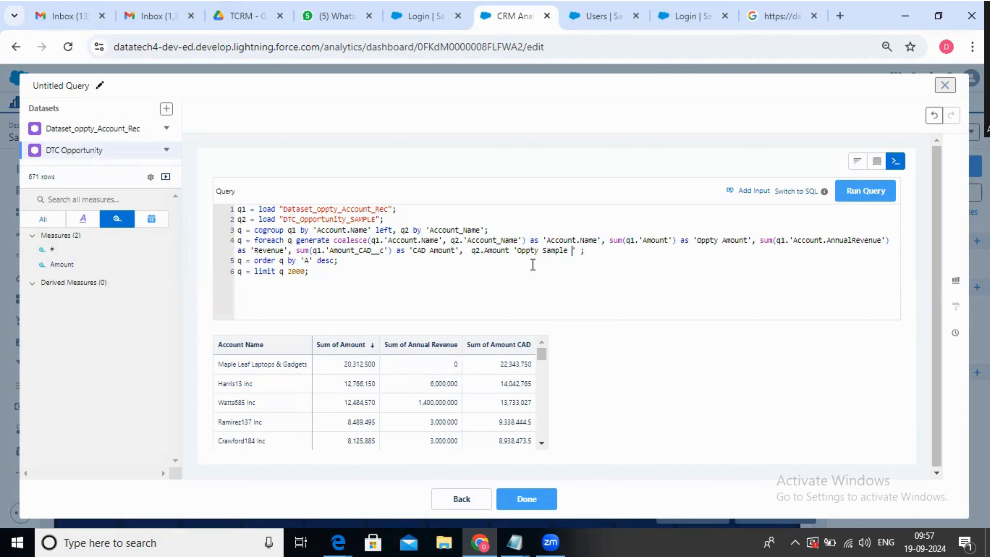
type("mount")
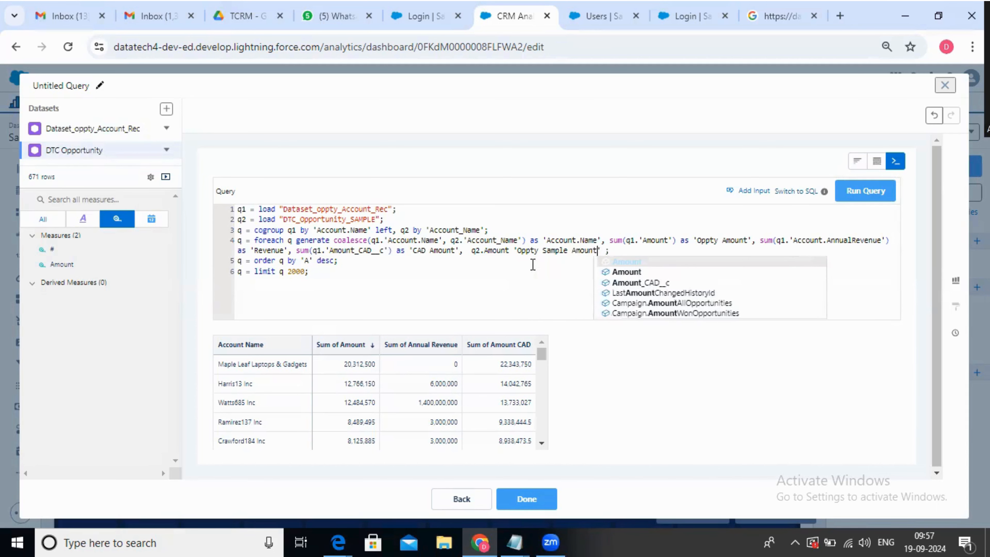
left_click(373, 274)
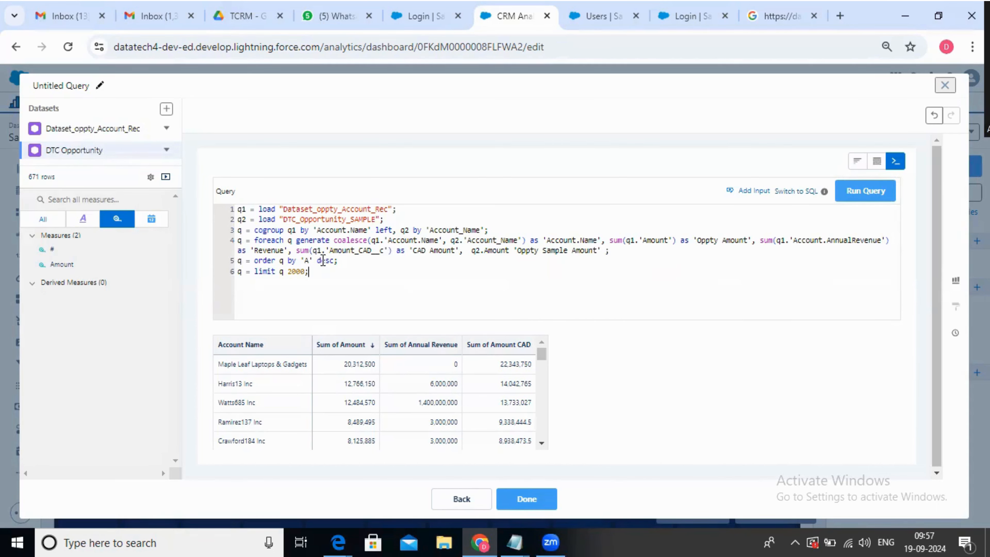
Set the order statement's sort field to 'Oppty Ampunt' and run the query
double_click(728, 239)
double_click(308, 261)
type("Oppty Ampun")
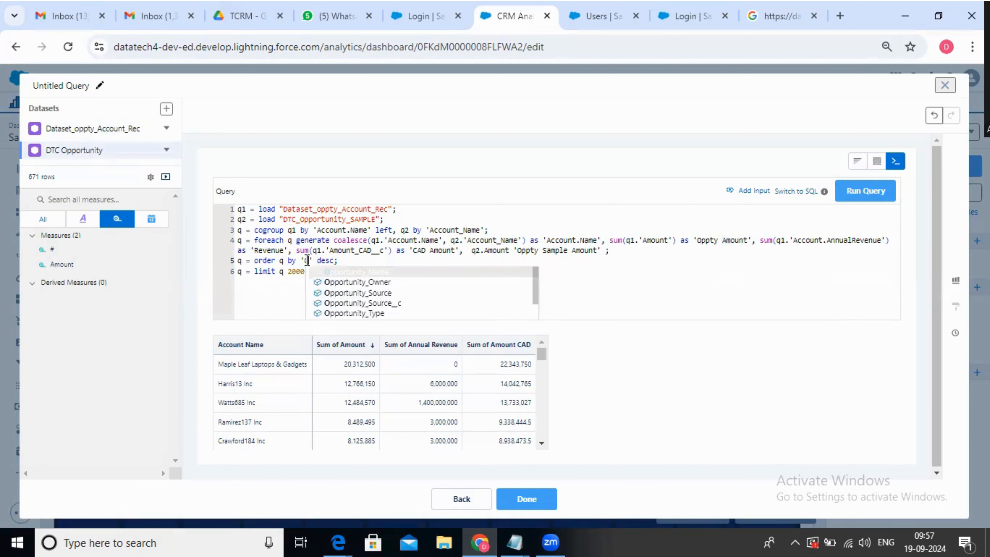
type("t")
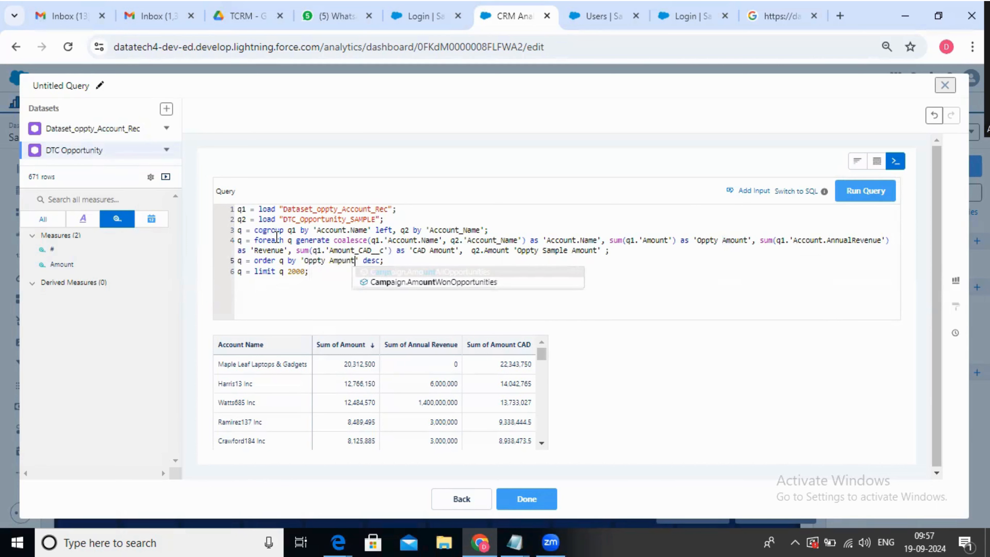
left_click(870, 194)
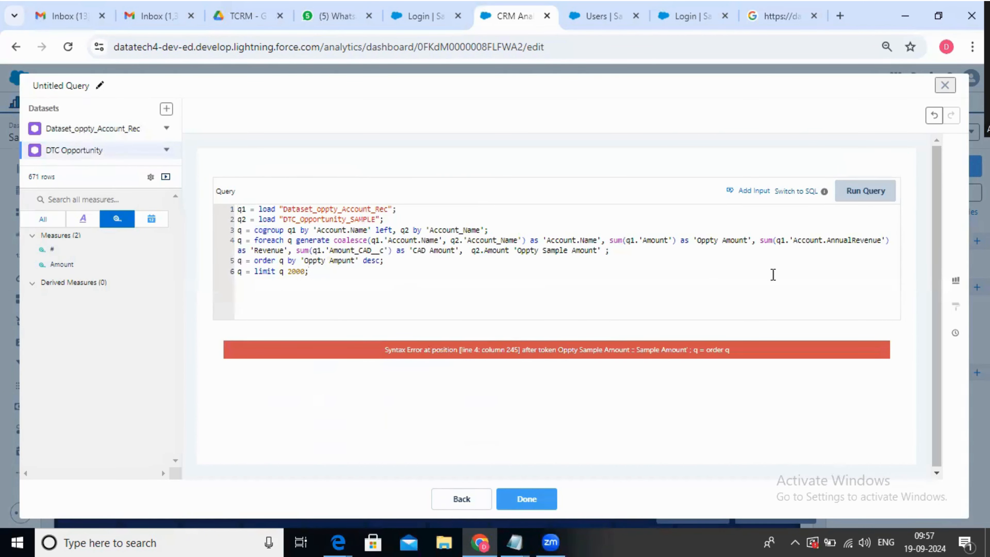
Insert the missing 'as' keyword between q2.Amount and 'Oppty Sample Amount' and run the query
left_click(517, 252)
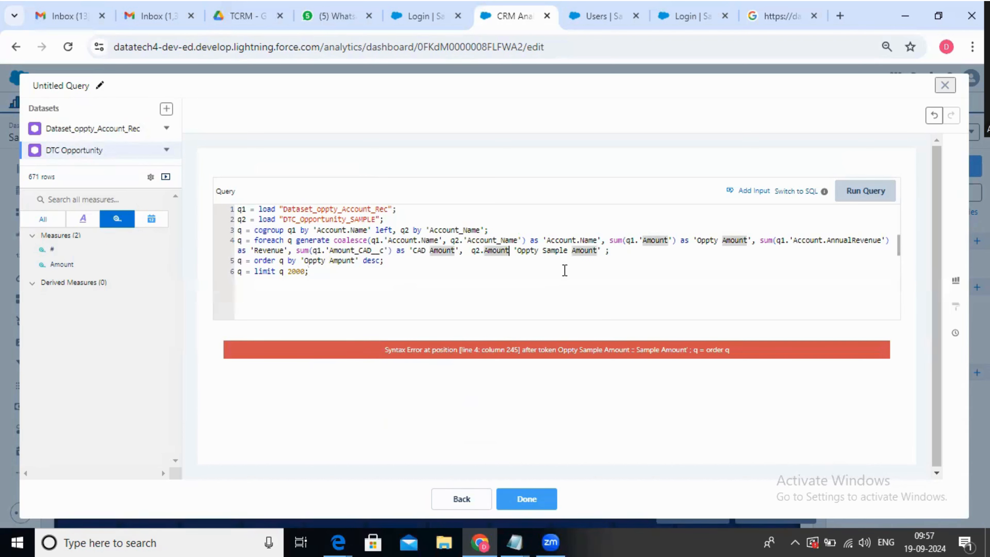
type("as")
left_click(867, 197)
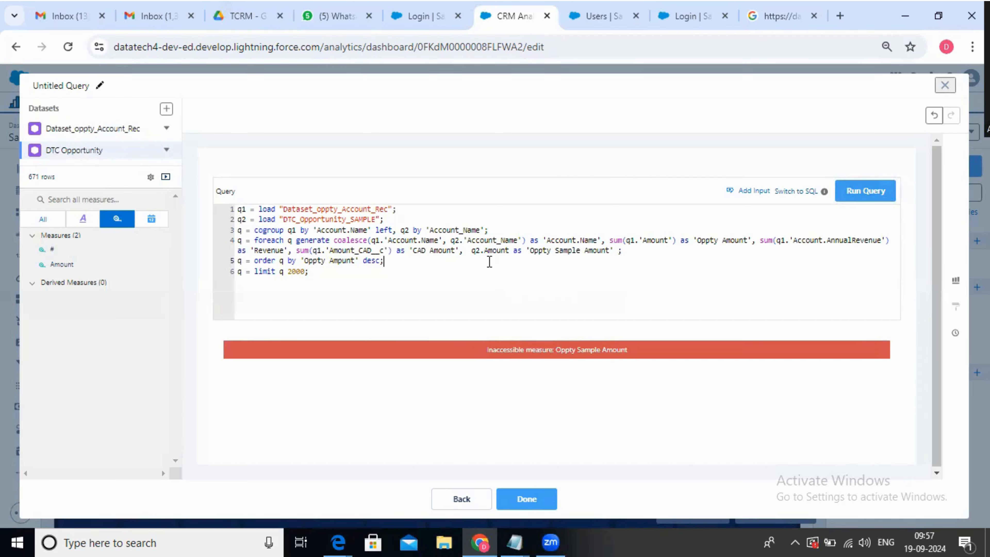
Wrap q2.Amount in a sum() function in the foreach statement and run the query
left_click(471, 252)
type("sum(")
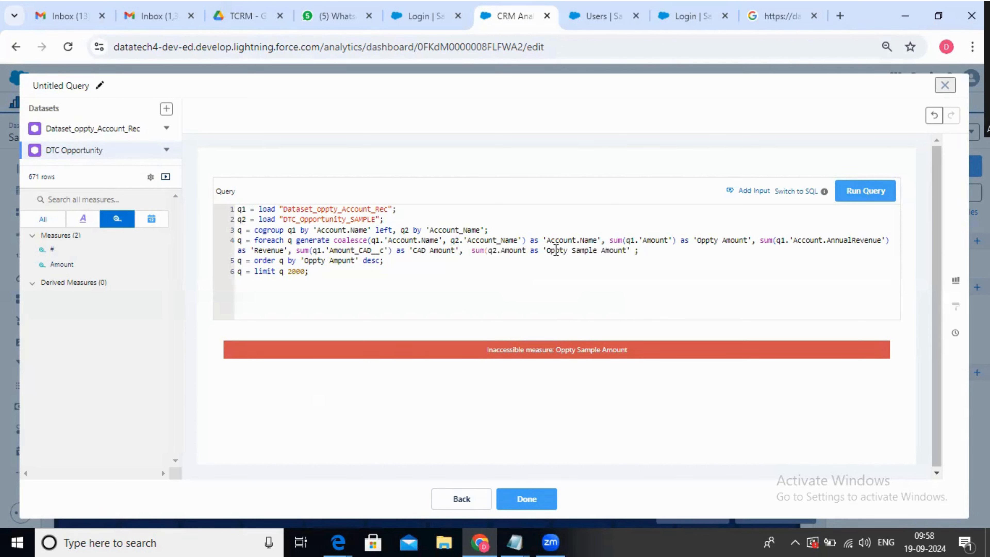
left_click(524, 251)
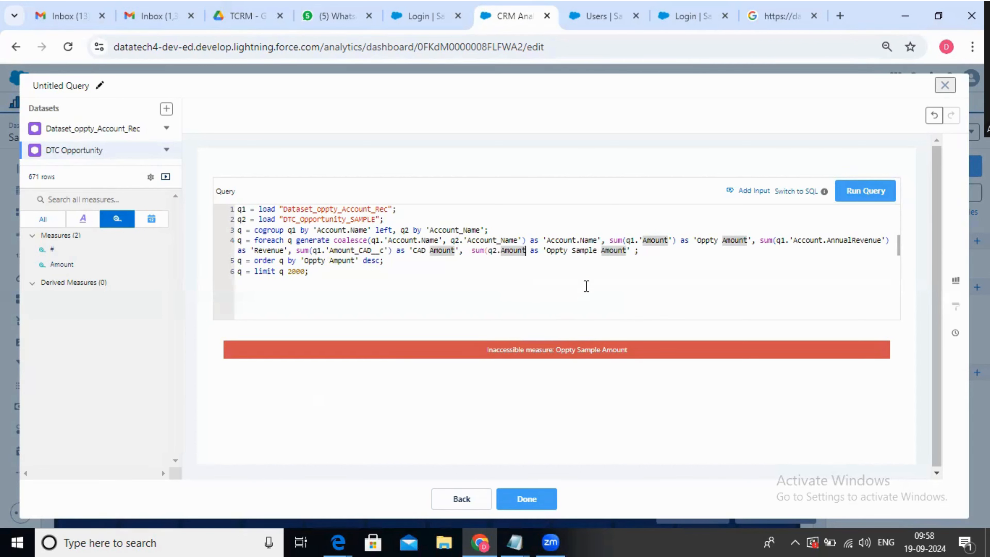
type(")")
left_click(852, 197)
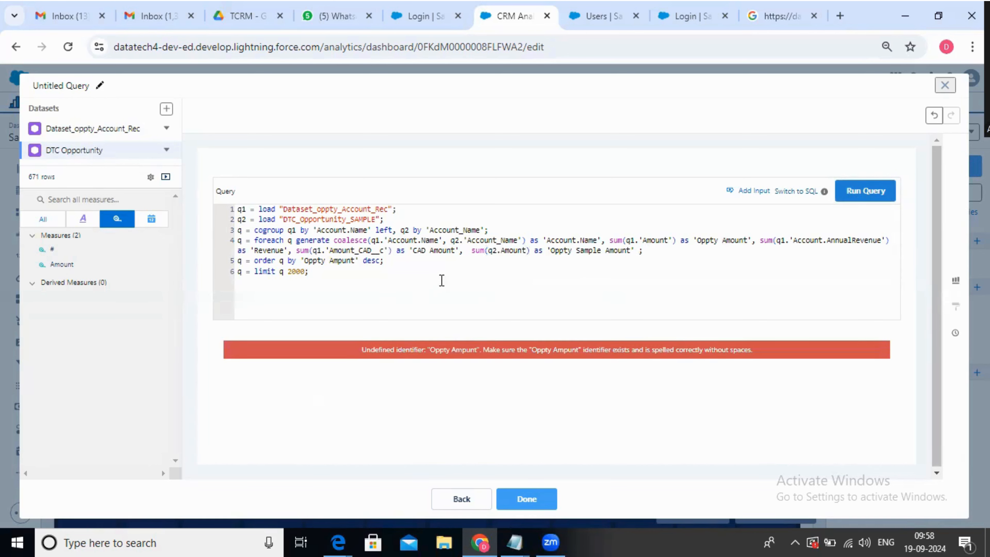
Correct the order statement's sort field to 'Oppty Amount' and run the query
double_click(343, 260)
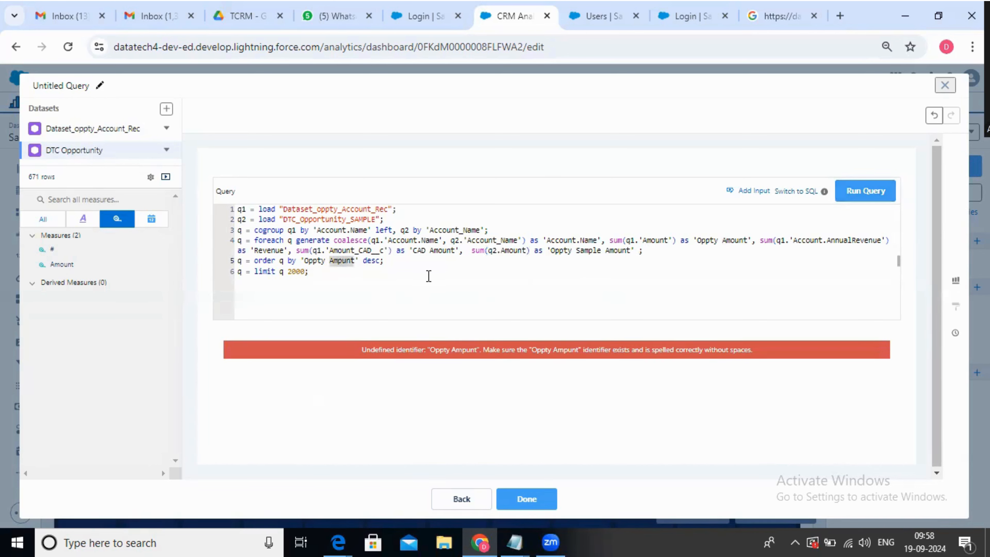
type("Amount")
left_click(866, 195)
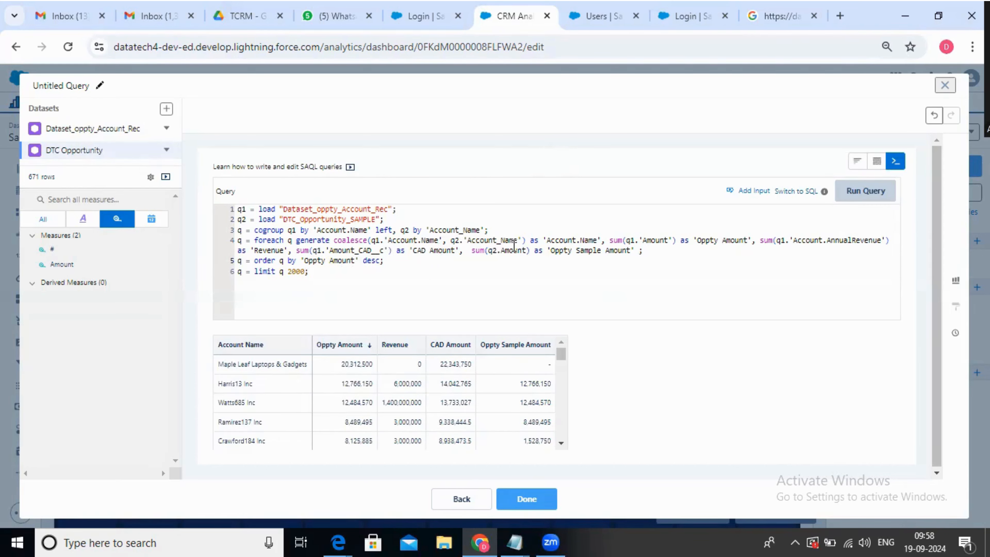
Review the cogroup and coalesce account name fields and compare Oppty Amount with Oppty Sample Amount in the results table
double_click(462, 230)
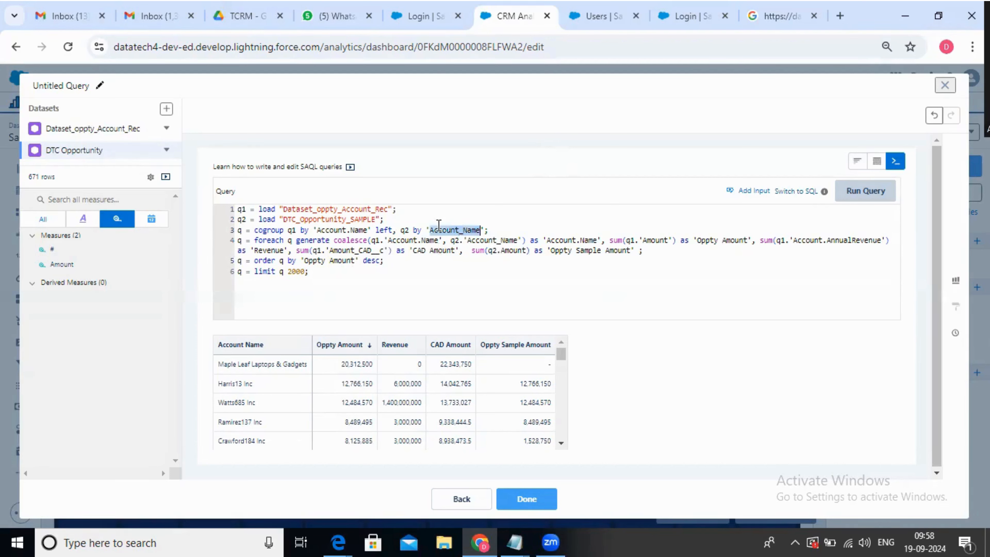
double_click(343, 219)
left_click(519, 239)
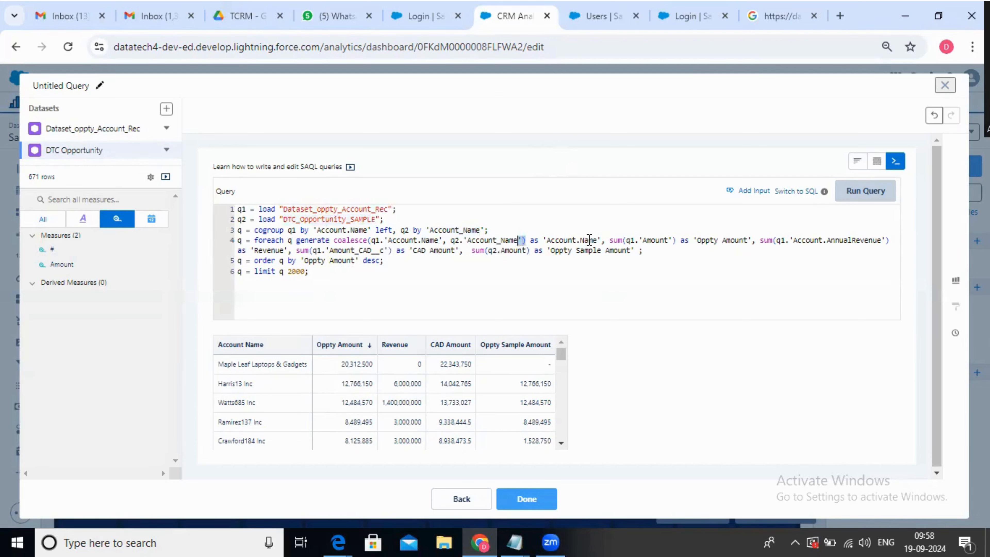
double_click(590, 240)
left_click(625, 240)
double_click(578, 239)
left_click_drag(560, 353, 560, 378)
scroll(531, 413, "down", 2)
scroll(532, 421, "down", 10)
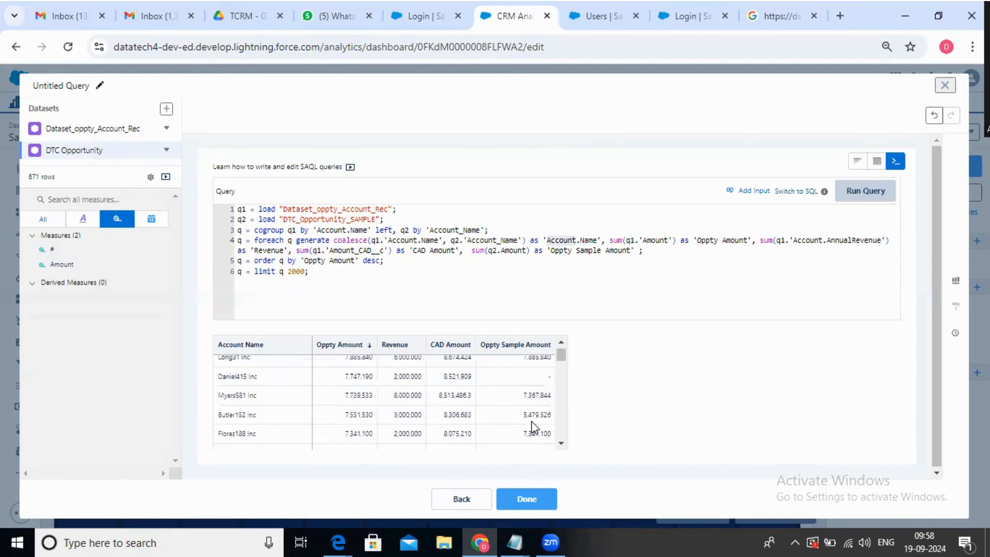
scroll(532, 427, "down", 5)
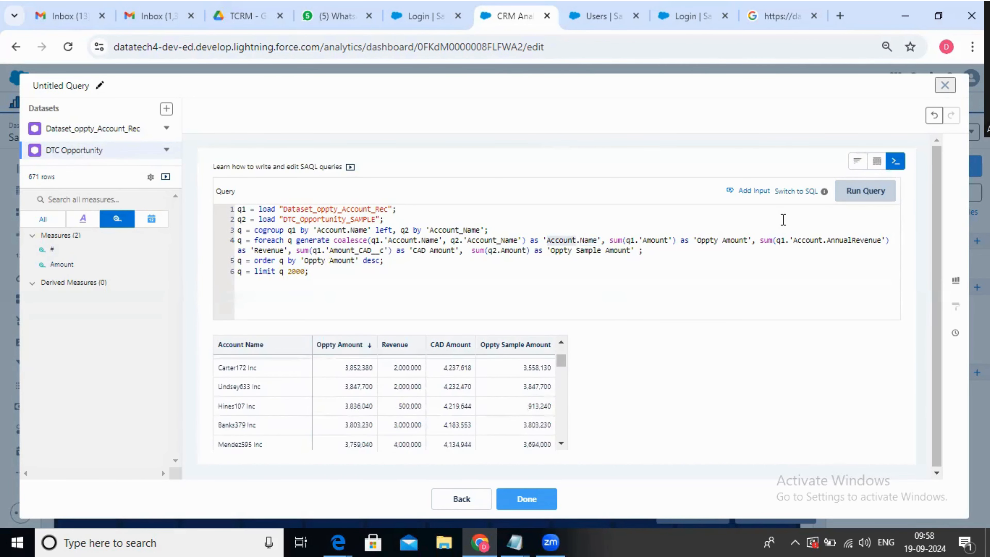
Switch the query results to a compare table and open the gallery of chart types
left_click(877, 161)
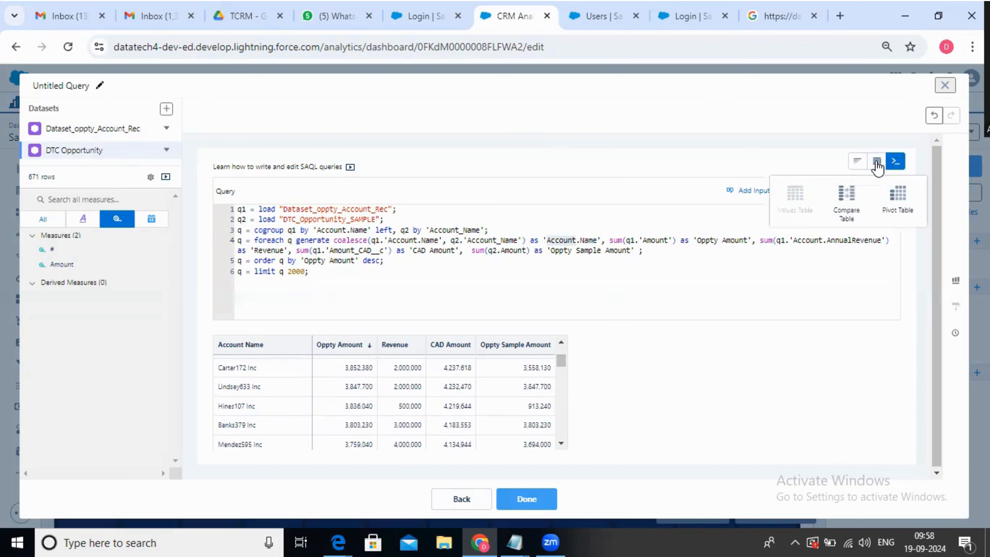
left_click(839, 210)
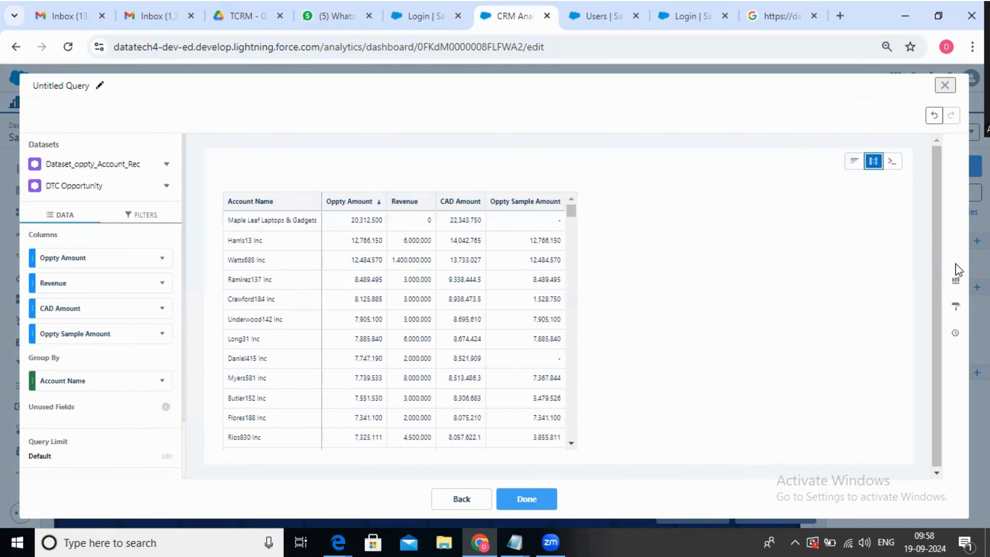
left_click(956, 282)
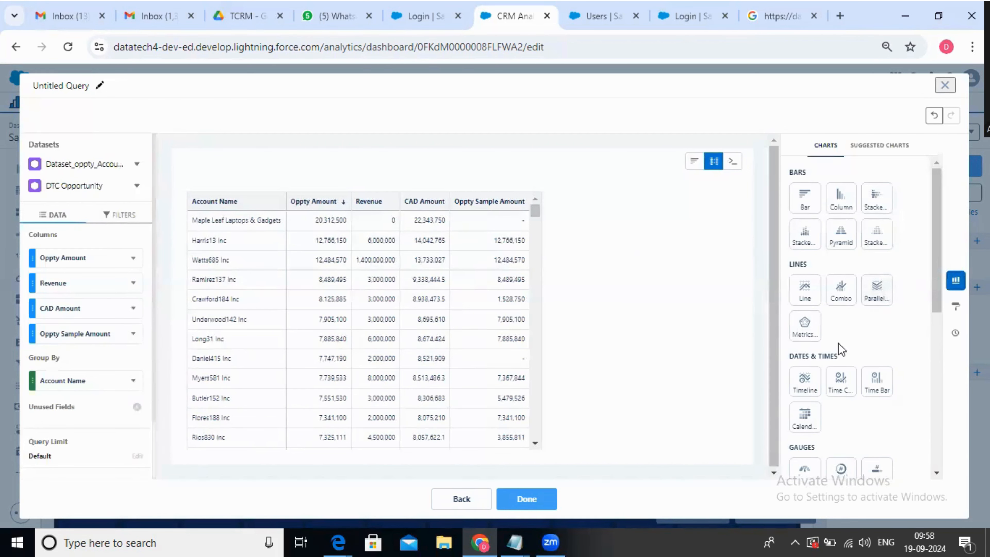
Try the bar and column charts, choose the Combo chart for the query results and place it on the dashboard
left_click(806, 201)
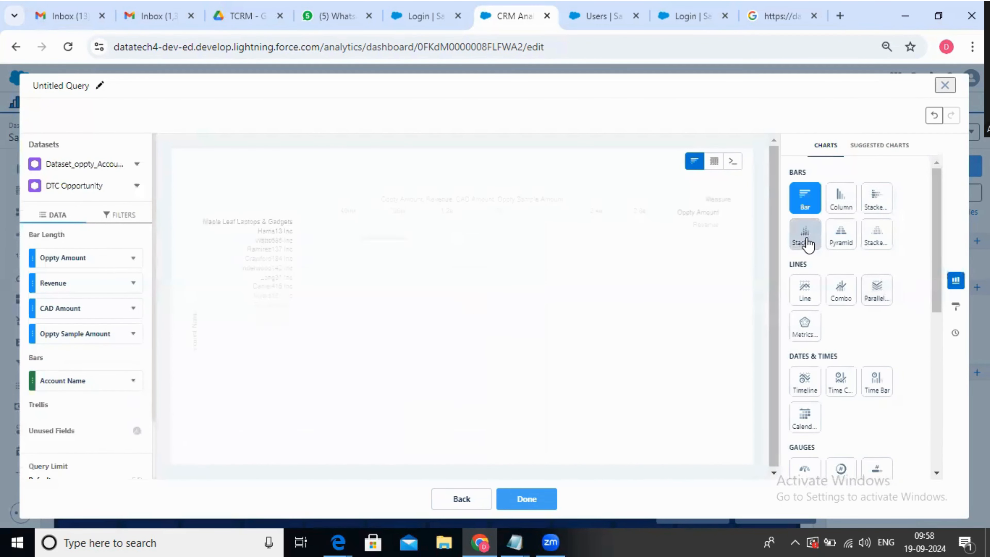
left_click(845, 201)
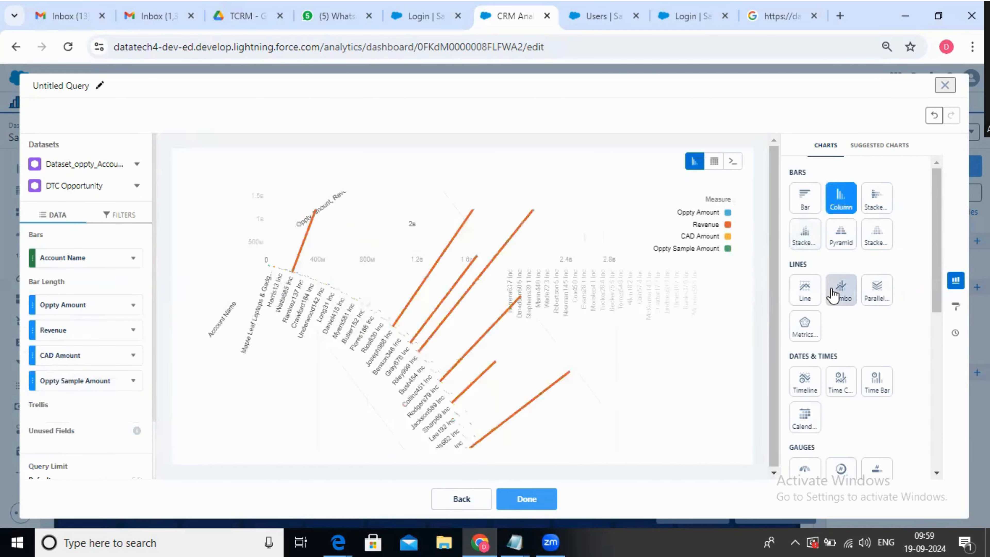
left_click(835, 295)
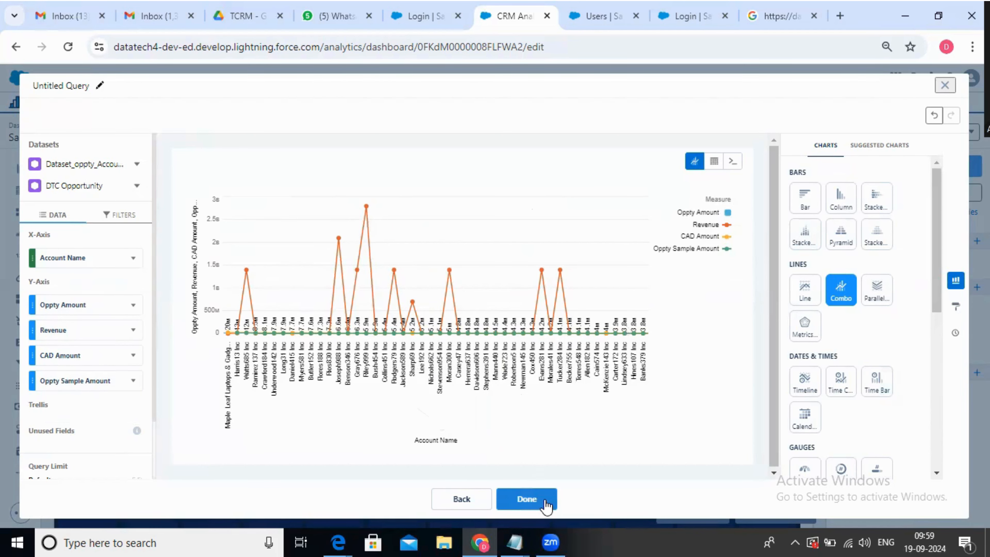
left_click(531, 497)
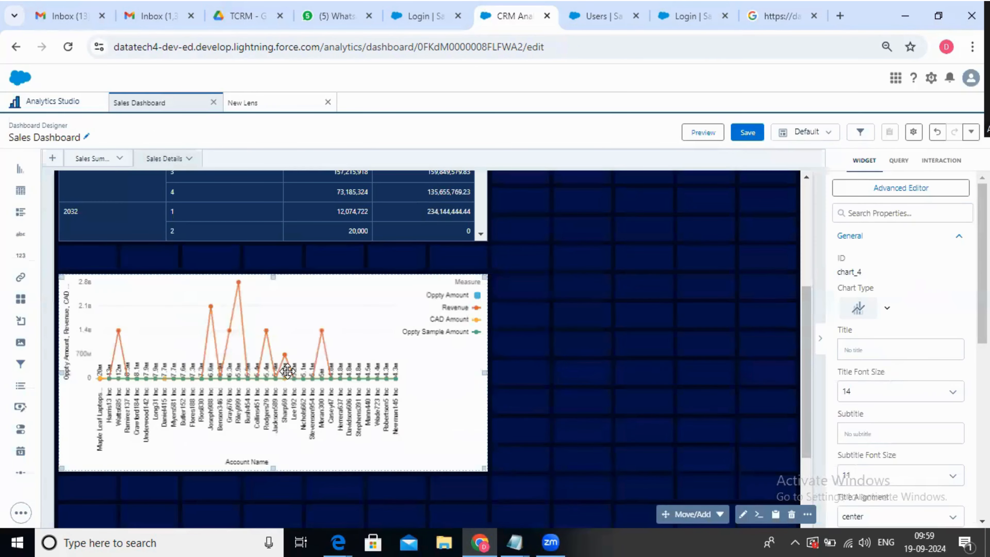
Reopen the combo chart's query for editing and enable series customization in its formatting
scroll(881, 407, "down", 6)
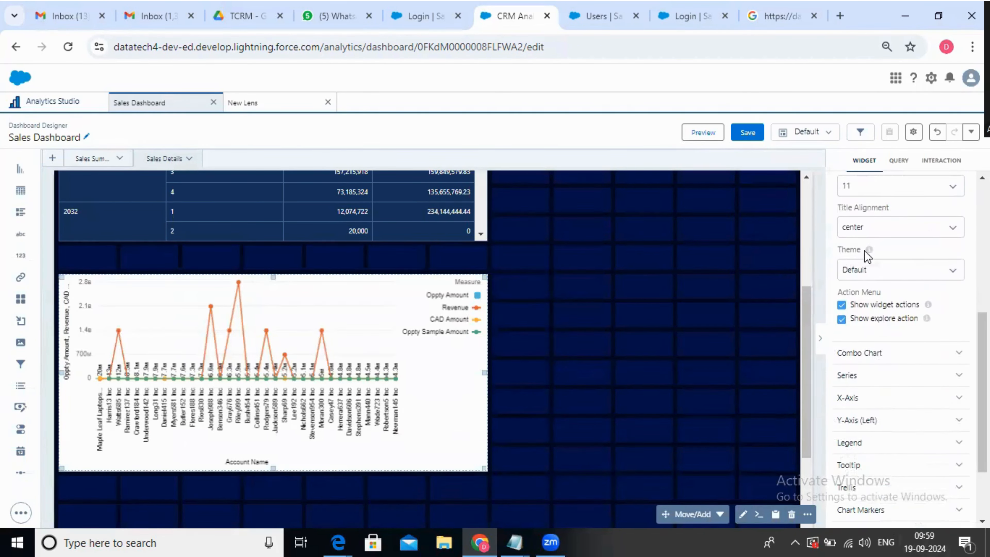
left_click(743, 515)
left_click(956, 306)
scroll(853, 354, "down", 3)
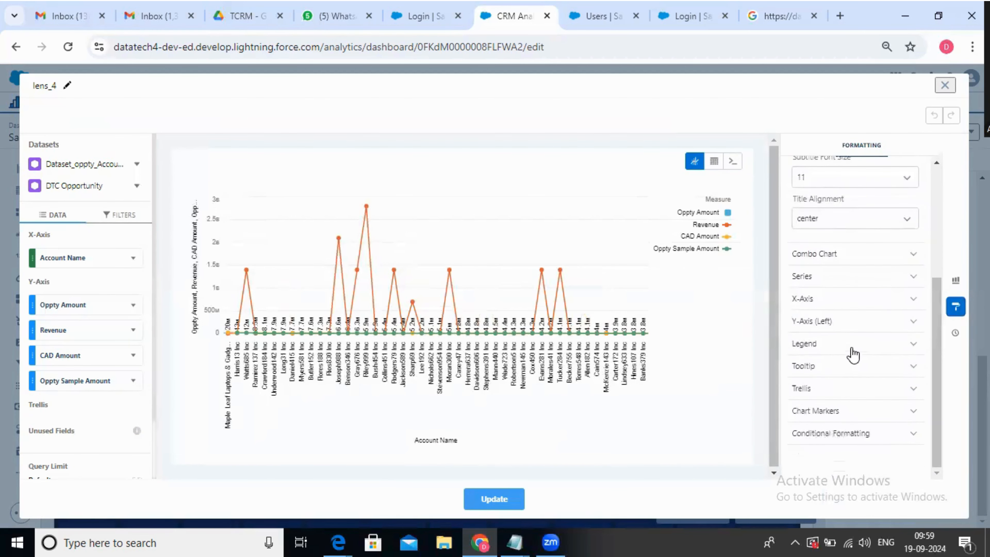
left_click(850, 276)
left_click(796, 297)
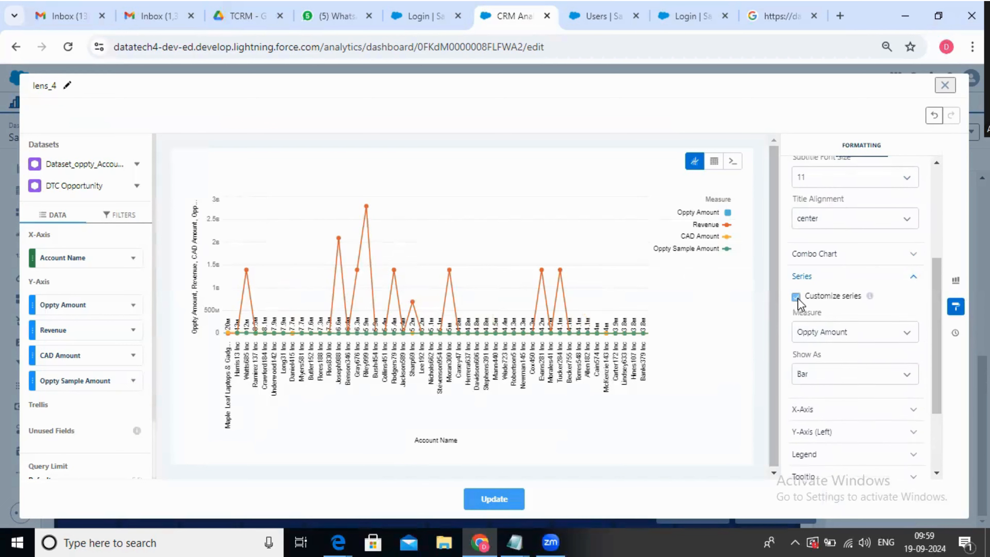
Set the Revenue series of the combo chart to show as Bar
left_click(856, 339)
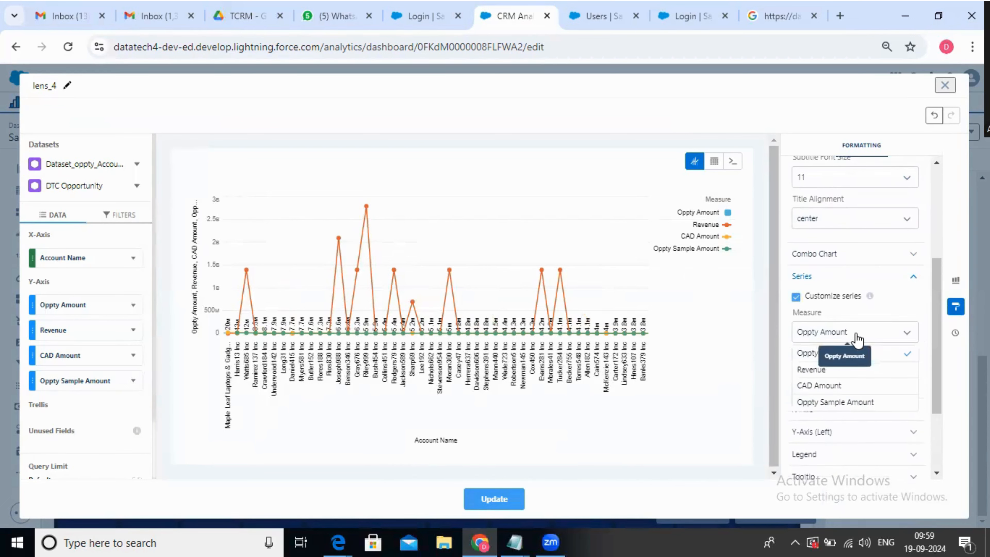
left_click(858, 332)
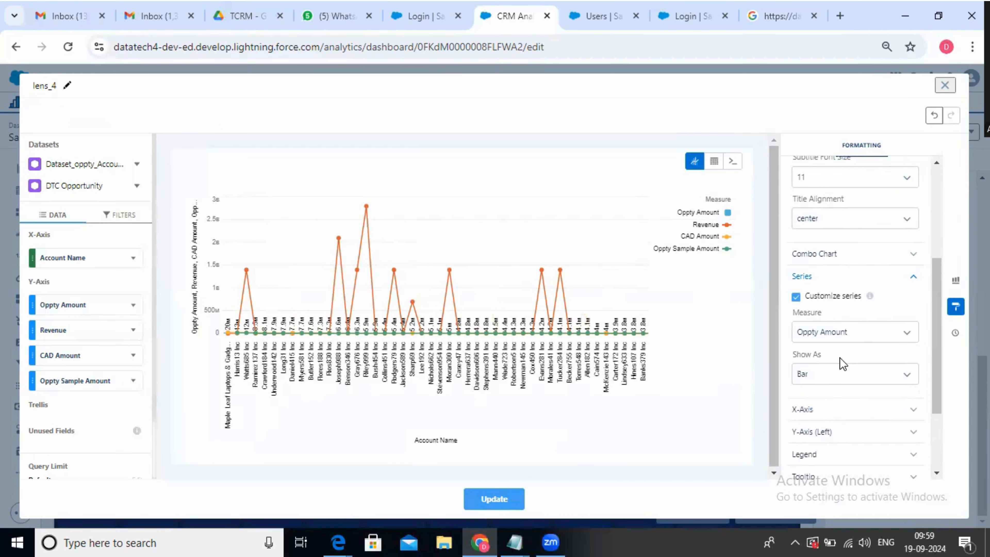
left_click(838, 339)
left_click(826, 375)
left_click(827, 375)
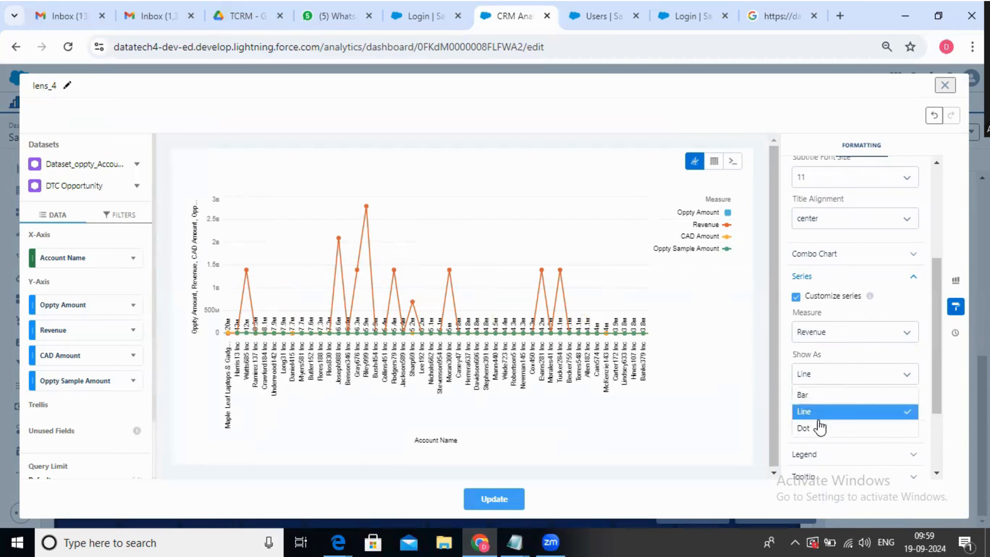
left_click(826, 395)
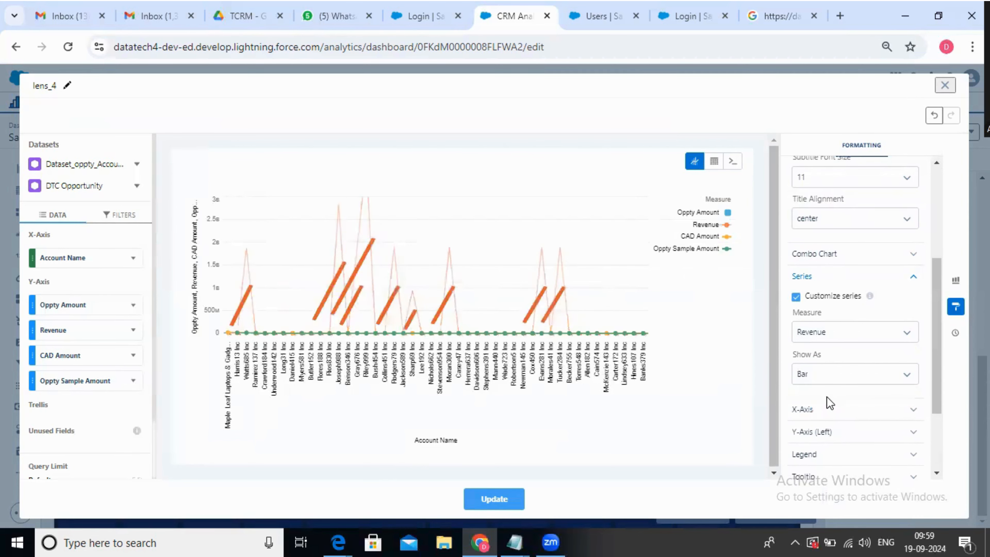
Keep the CAD Amount series as Line and set the Oppty Sample Amount series to show as Bar
left_click(831, 341)
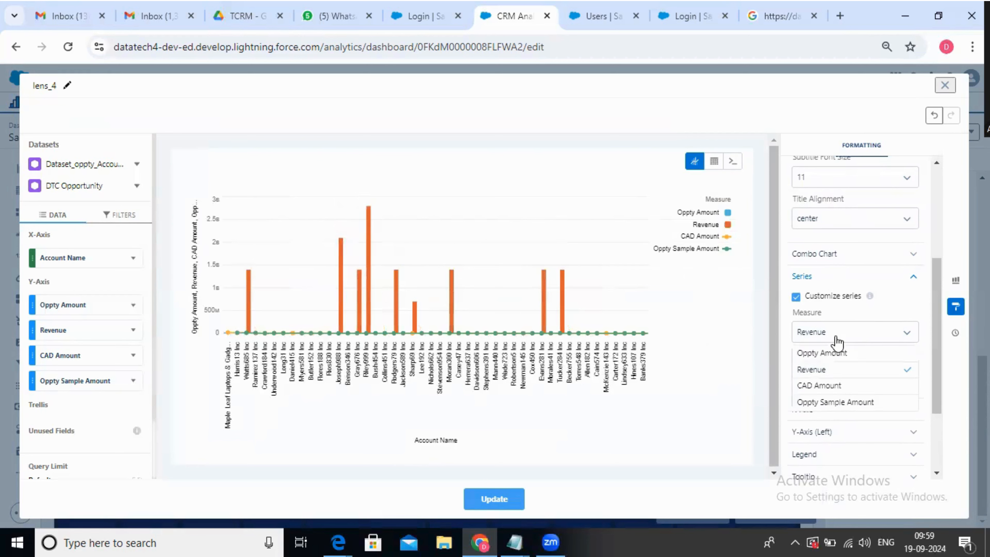
left_click(841, 388)
left_click(846, 375)
left_click(838, 412)
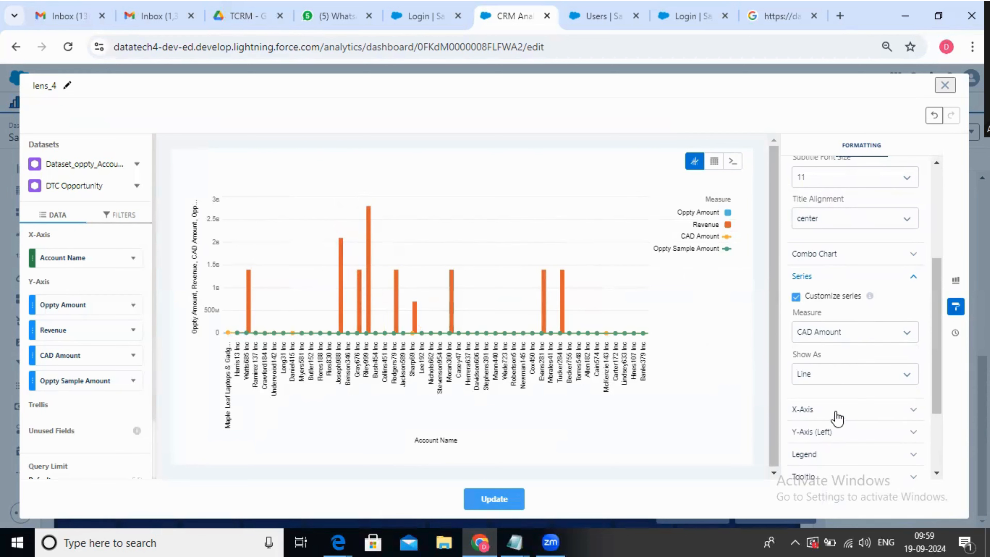
left_click(844, 339)
left_click(834, 403)
left_click(850, 373)
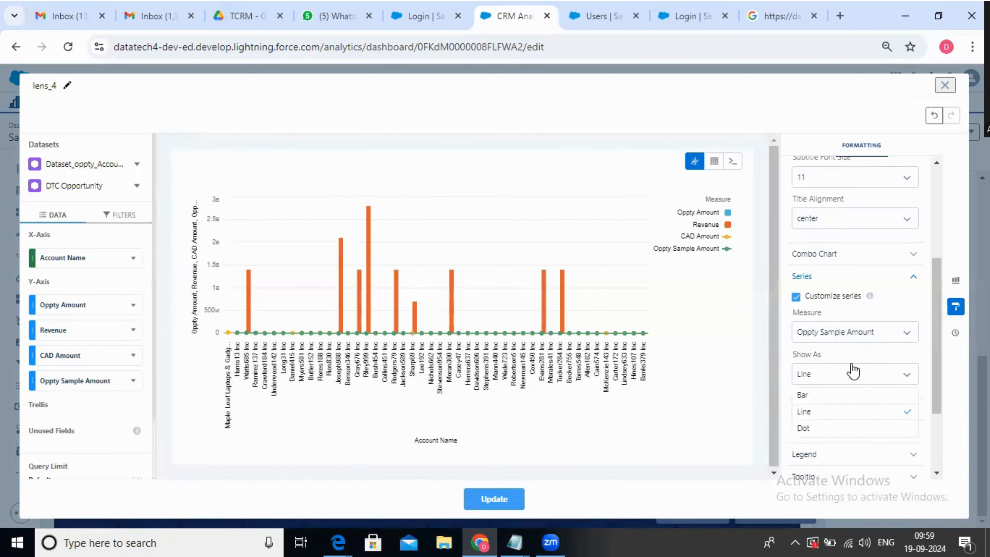
left_click(837, 396)
left_click(834, 333)
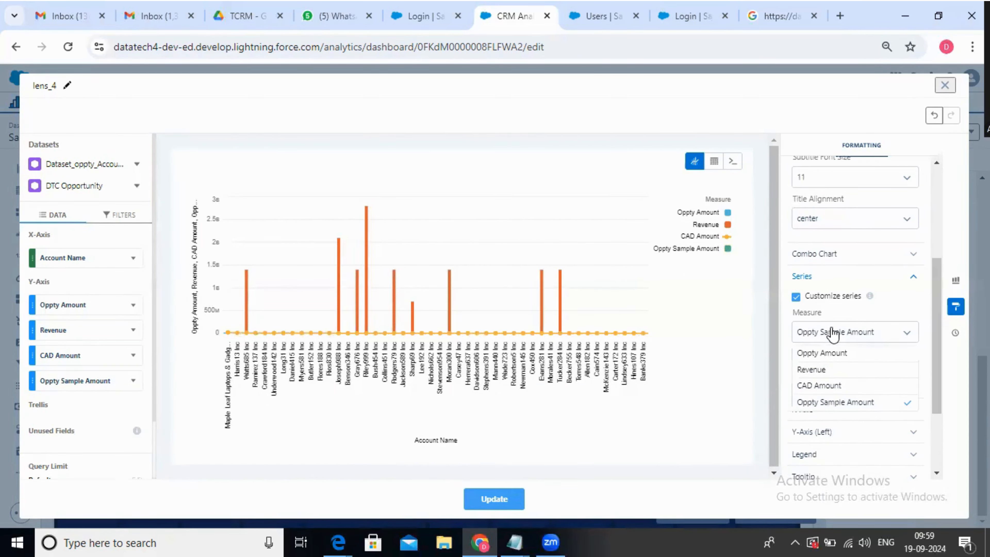
left_click(725, 389)
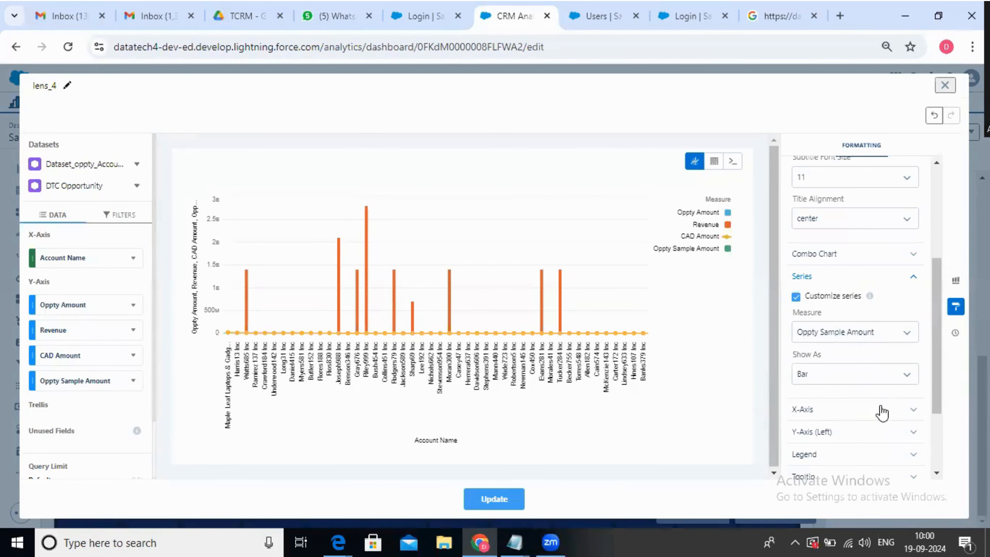
Apply a log scale to the left Y-axis and inspect the measures for Watts685 Inc
scroll(883, 412, "down", 3)
left_click(835, 300)
scroll(819, 401, "down", 2)
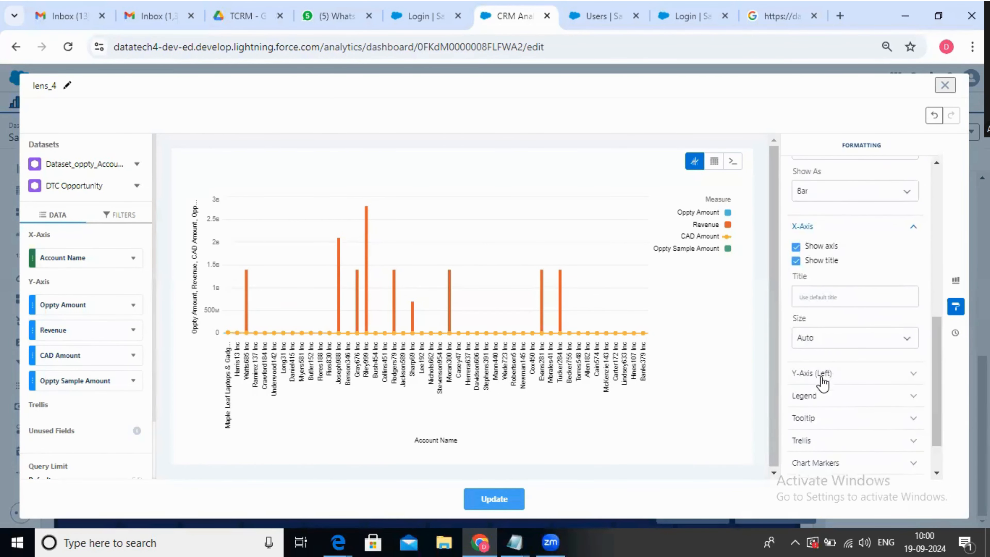
left_click(822, 381)
scroll(827, 252, "down", 3)
left_click(826, 246)
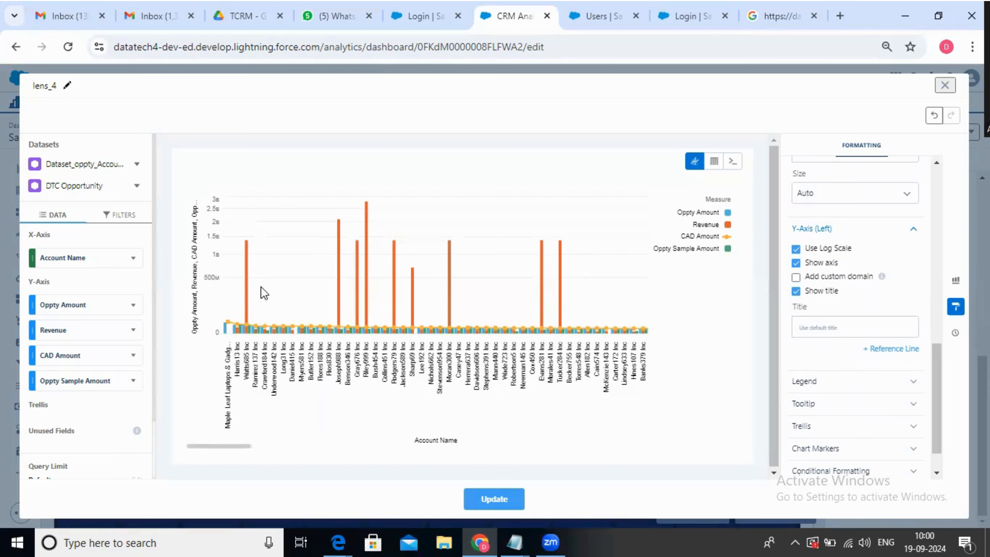
mouse_move(247, 279)
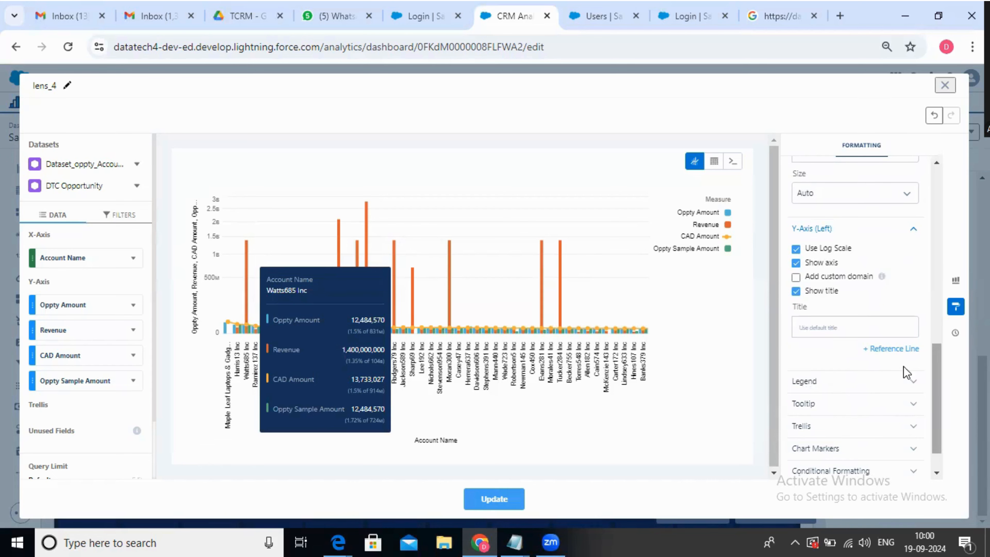
Review how the Revenue, Oppty Amount and CAD Amount measures are displayed in the series settings
scroll(846, 371, "up", 4)
scroll(846, 363, "up", 2)
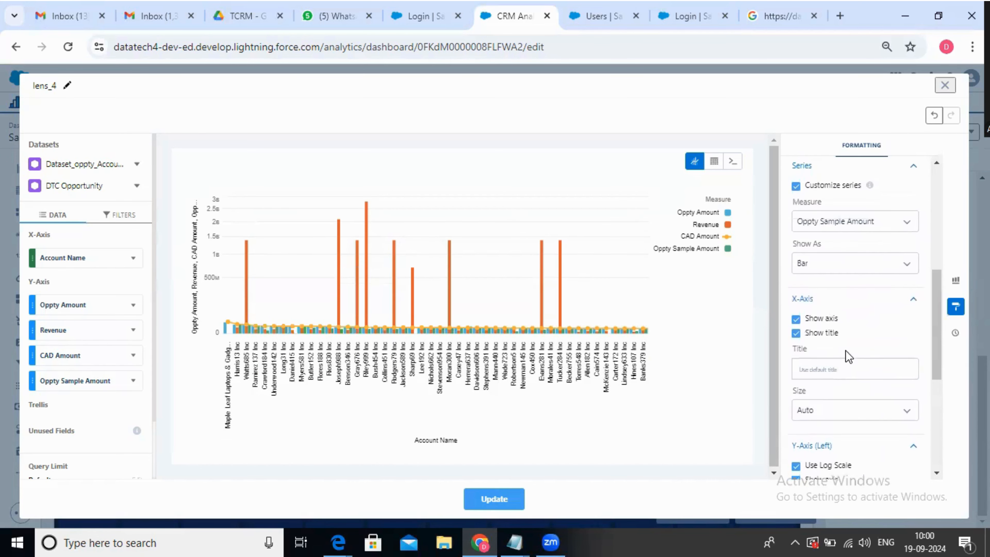
left_click(853, 230)
left_click(837, 260)
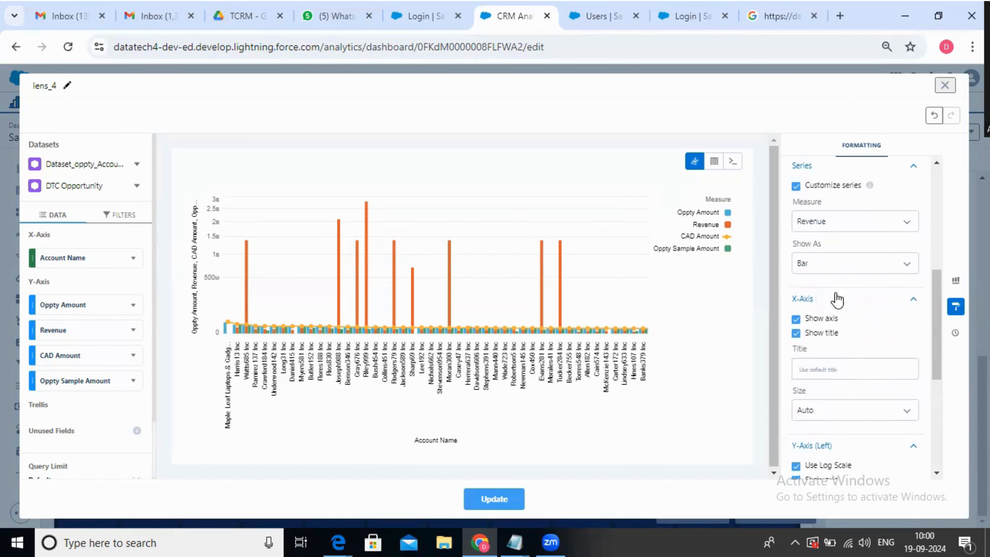
left_click(840, 224)
left_click(835, 260)
left_click(840, 224)
left_click(846, 242)
left_click(852, 234)
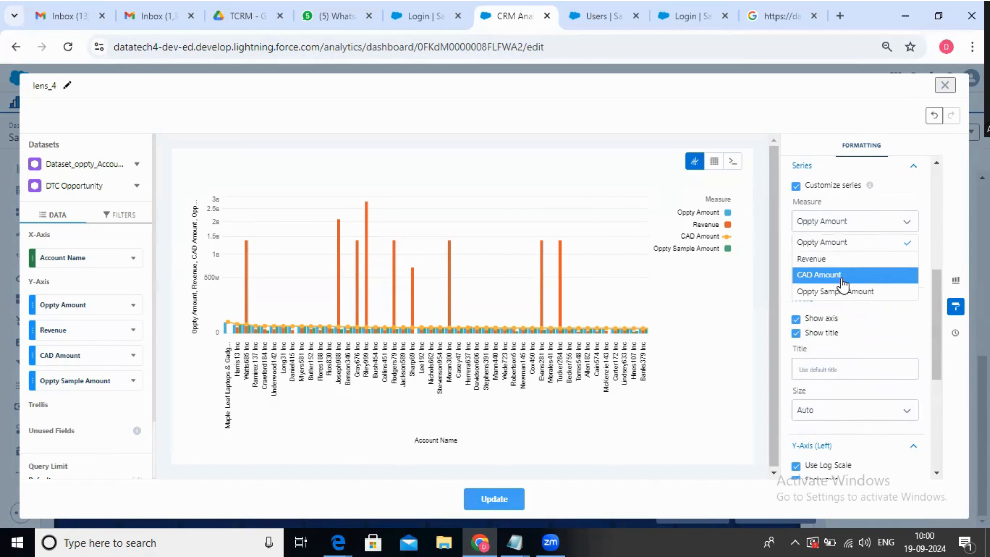
left_click(844, 279)
Set the Oppty Sample Amount series to show as Line and update the dashboard chart
left_click(850, 229)
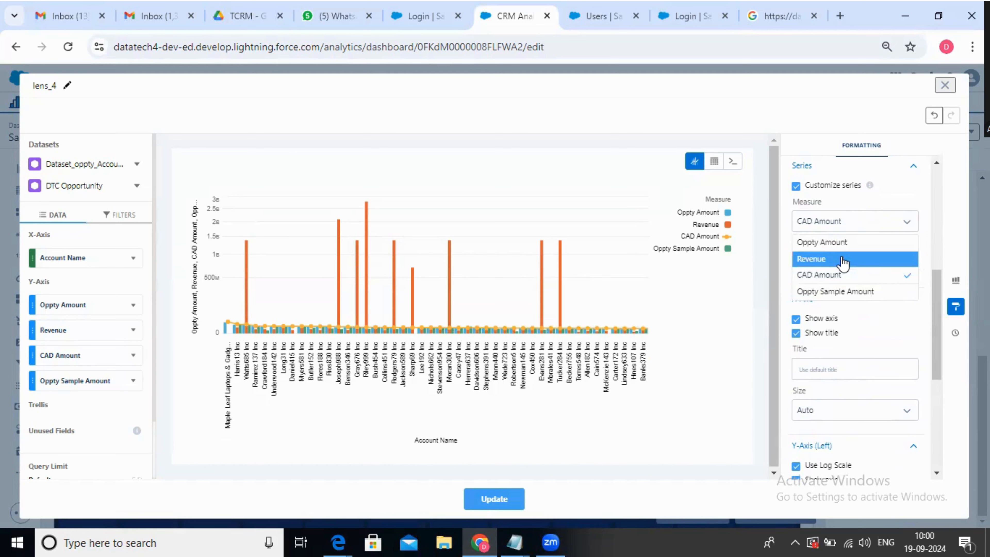
left_click(838, 292)
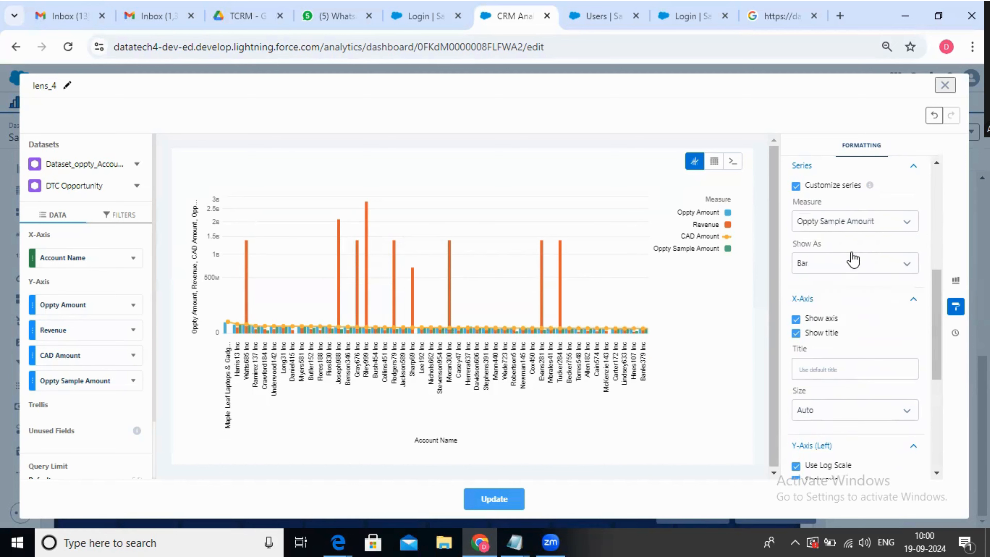
left_click(842, 264)
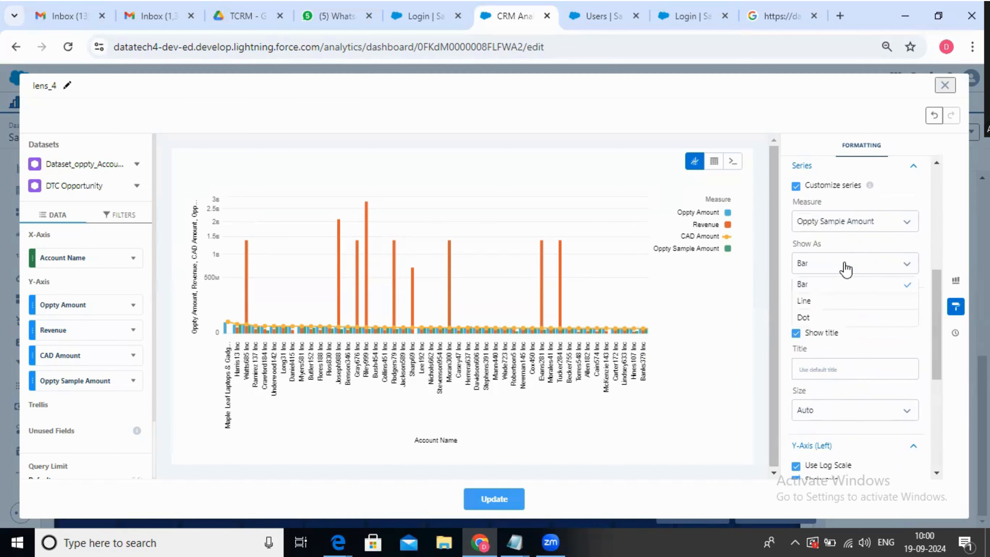
left_click(835, 304)
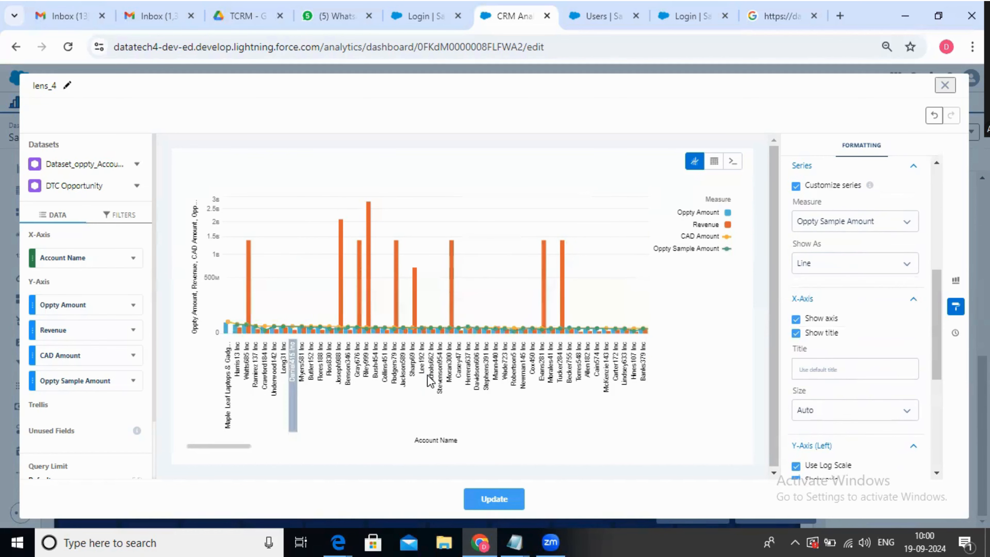
left_click(476, 502)
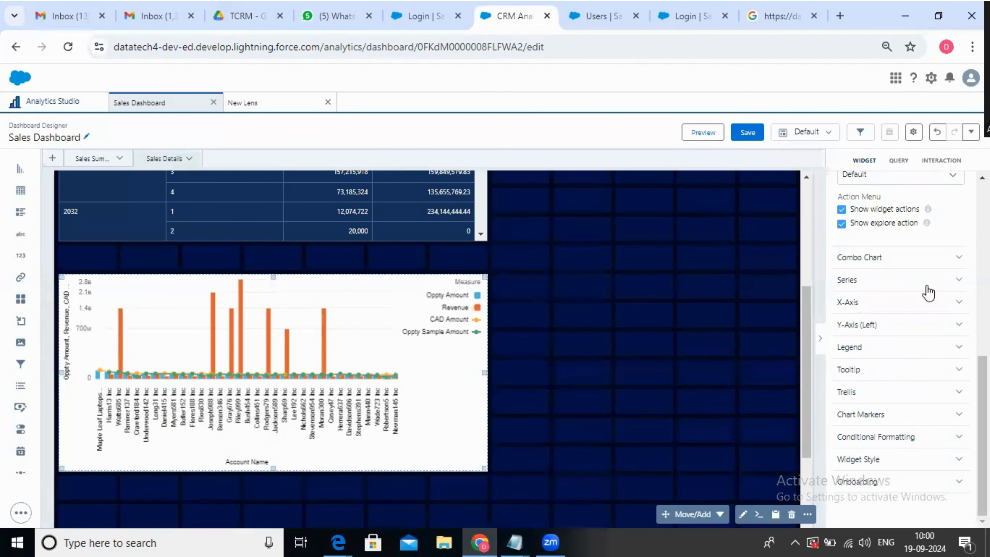
Set the background color of the combo chart widget to a near-black navy in its widget style
left_click(873, 460)
scroll(872, 442, "down", 2)
scroll(852, 408, "down", 4)
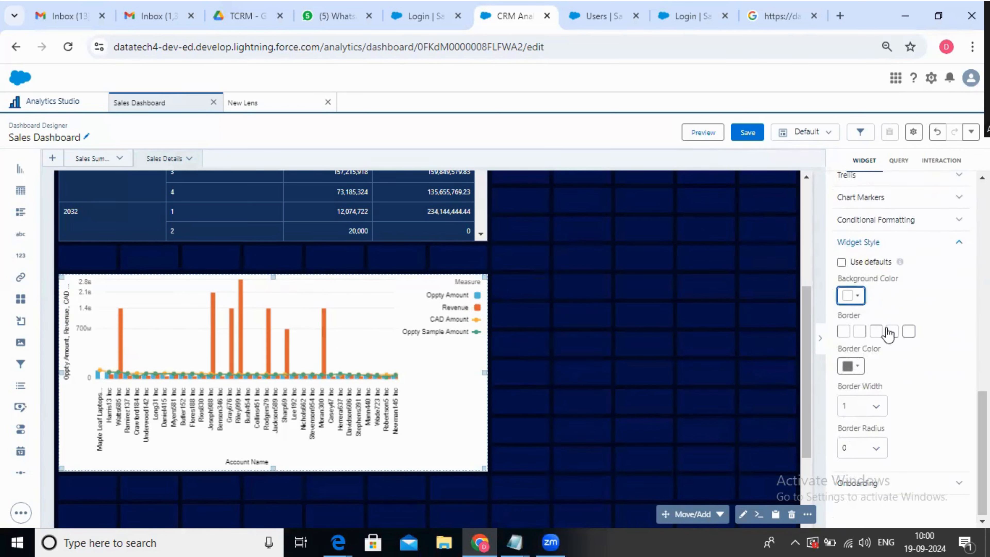
left_click(850, 296)
left_click(951, 349)
left_click(936, 445)
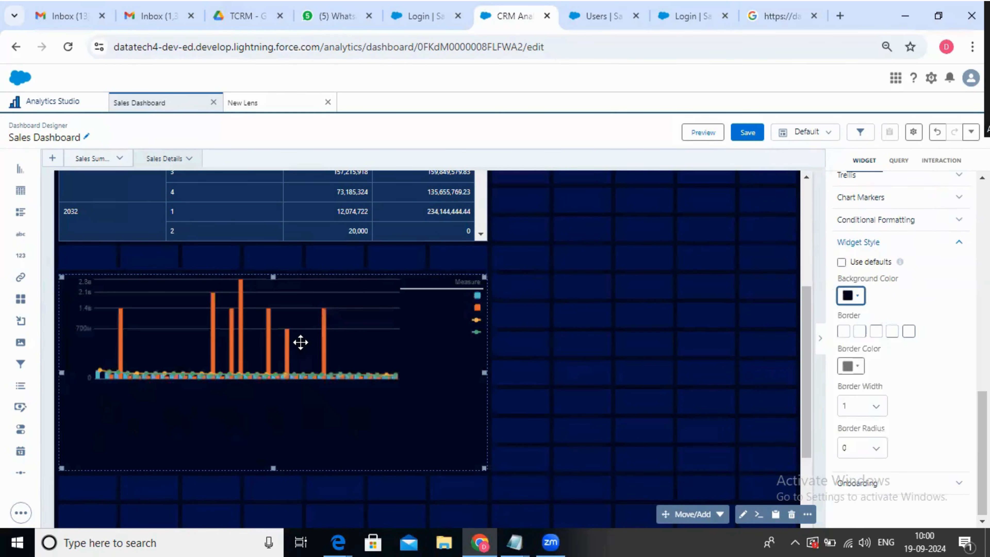
Apply the Dark theme to the combo chart widget
scroll(878, 324, "up", 4)
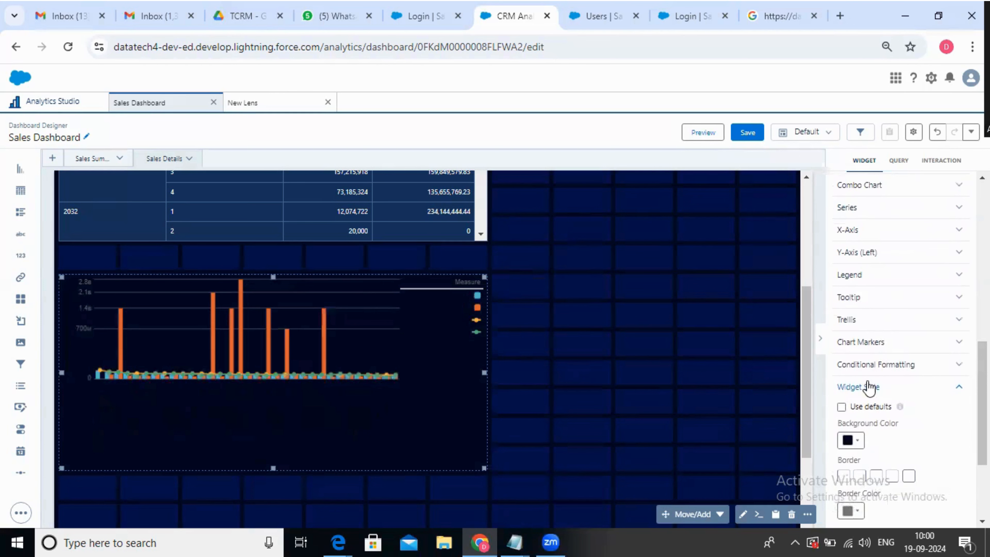
scroll(870, 386, "up", 4)
left_click(870, 247)
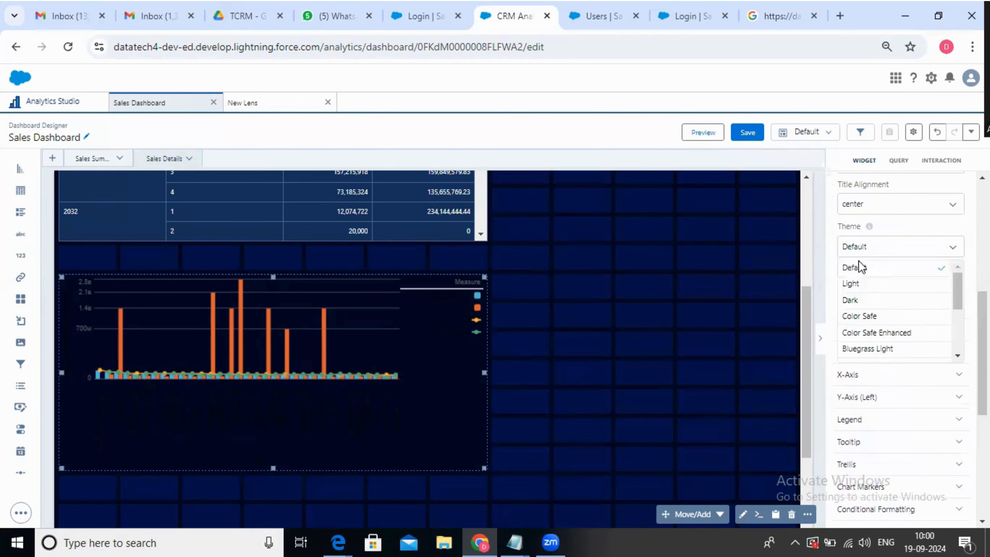
left_click(880, 299)
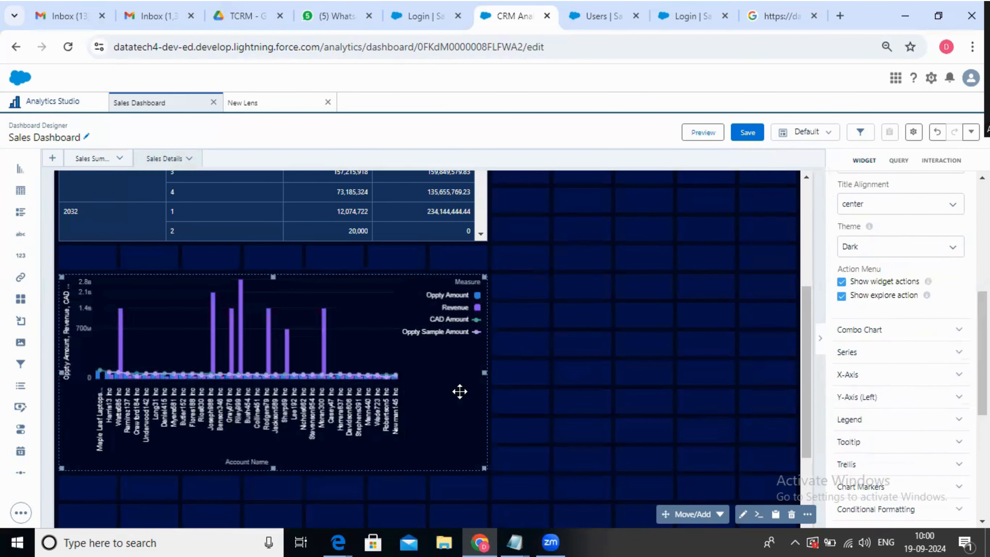
Preview the Sales Dashboard and inspect the combo chart's measures for Watts685 Inc
left_click(704, 134)
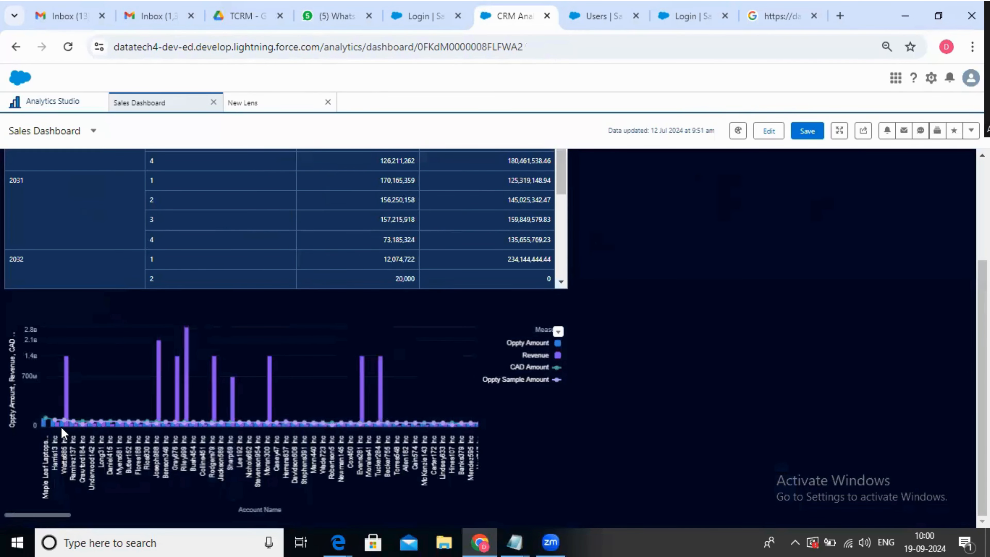
mouse_move(68, 408)
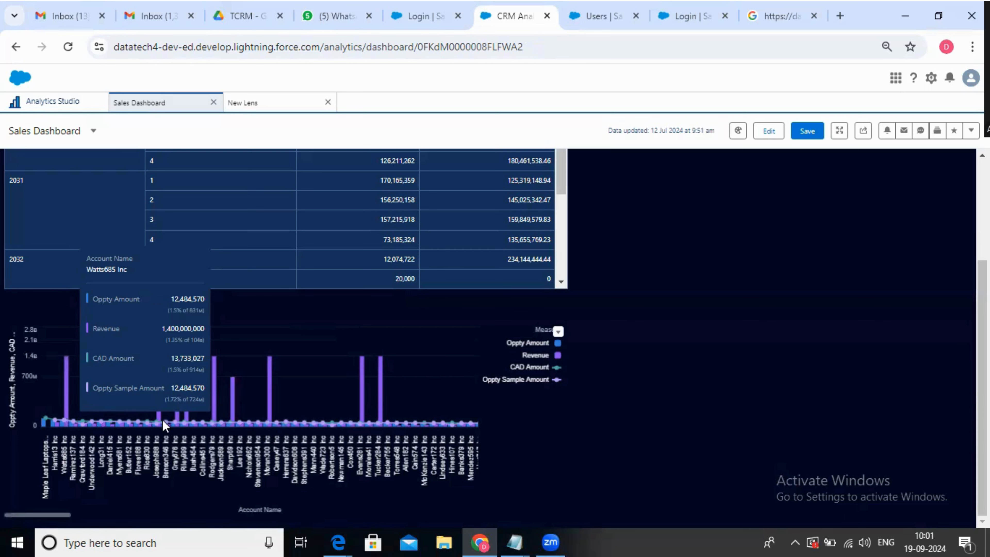
scroll(658, 389, "up", 3)
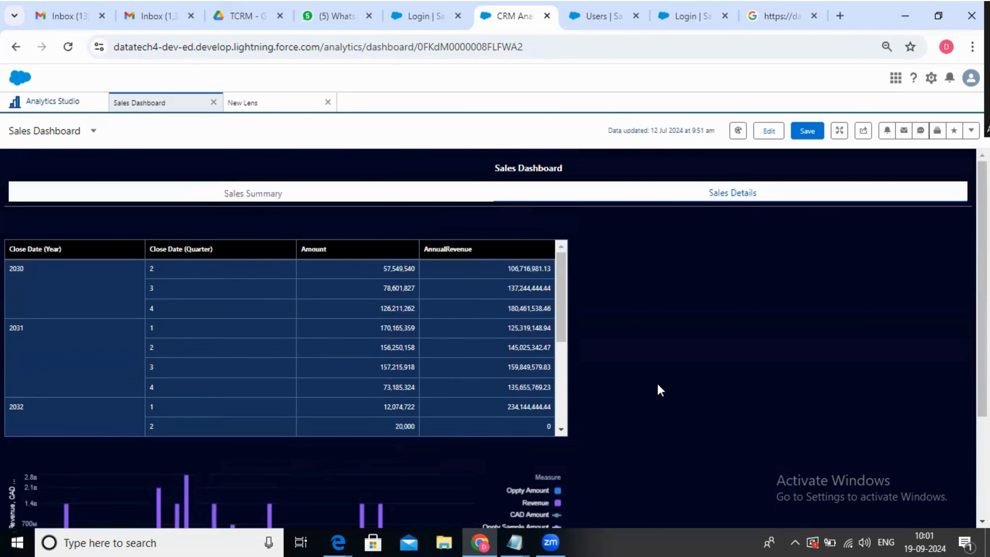
Examine the close date table and the combo chart below it on the previewed Sales Details page
scroll(659, 386, "down", 3)
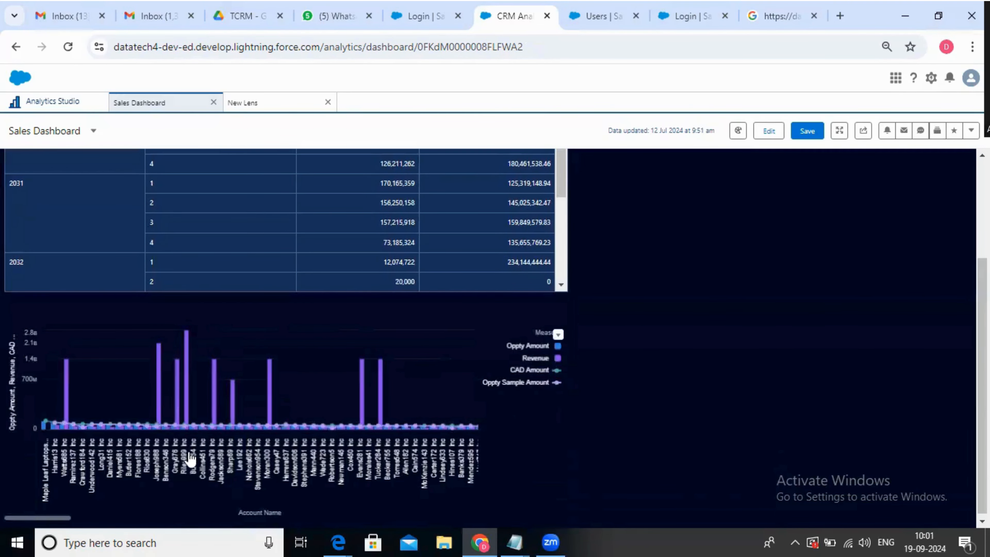
scroll(619, 383, "up", 4)
scroll(243, 418, "down", 7)
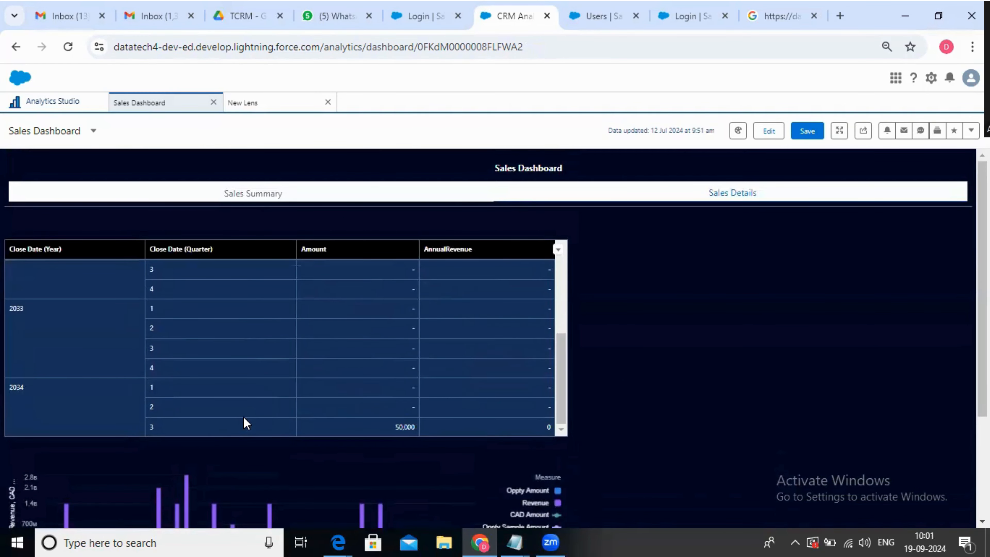
scroll(243, 417, "up", 2)
scroll(243, 418, "down", 5)
scroll(244, 417, "up", 5)
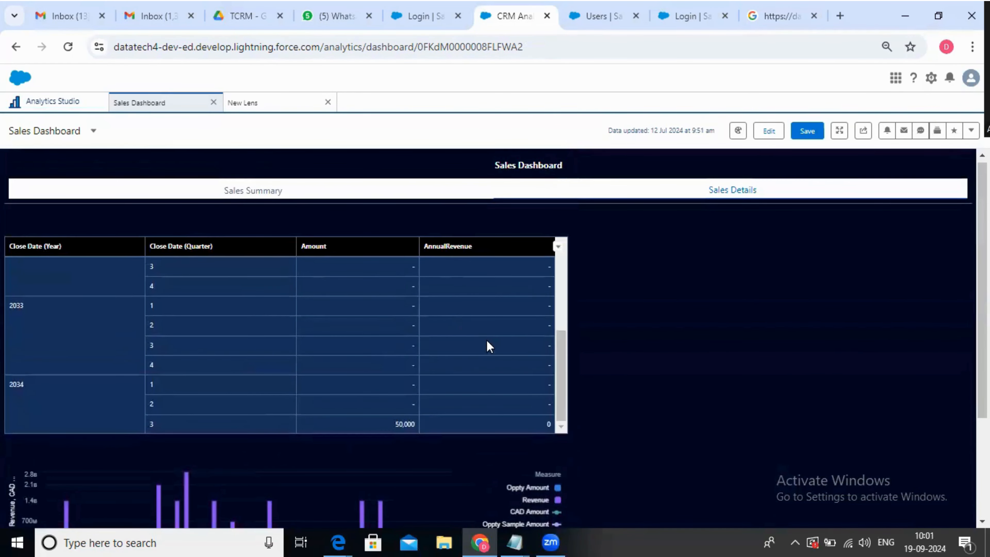
scroll(567, 347, "up", 3)
left_click_drag(566, 342, 569, 276)
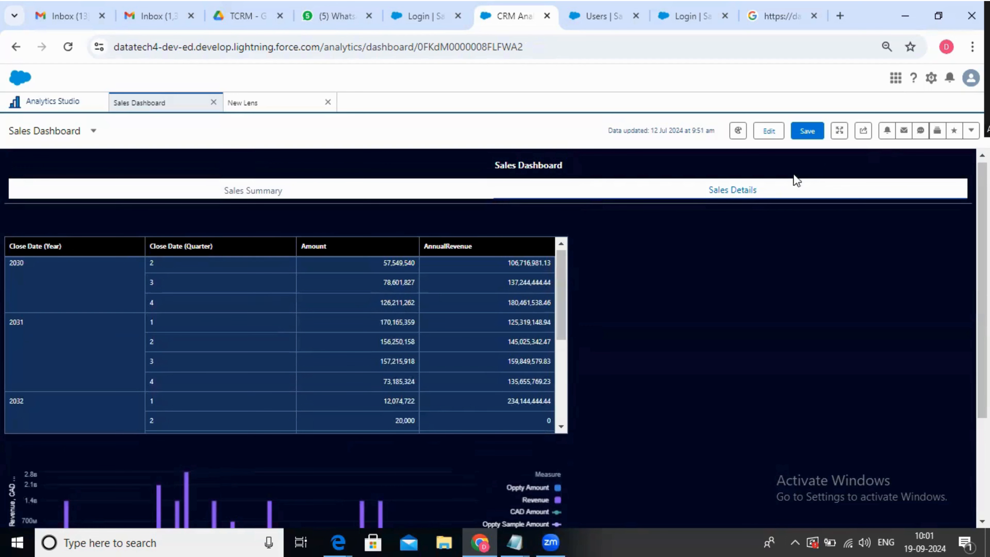
scroll(457, 413, "down", 4)
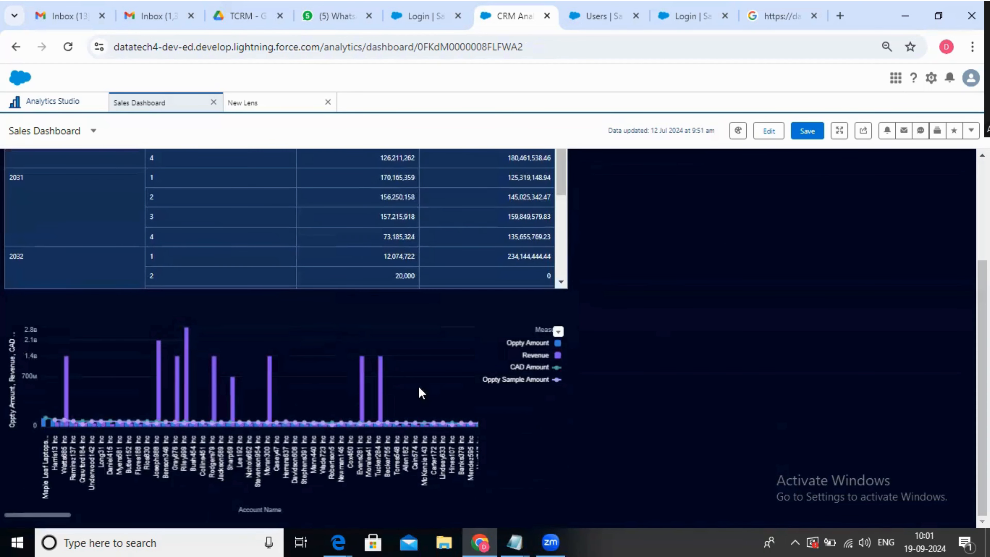
Reopen the combo chart's lens from the dashboard designer to review its datasets and measures, and update the widget without changes
left_click(766, 129)
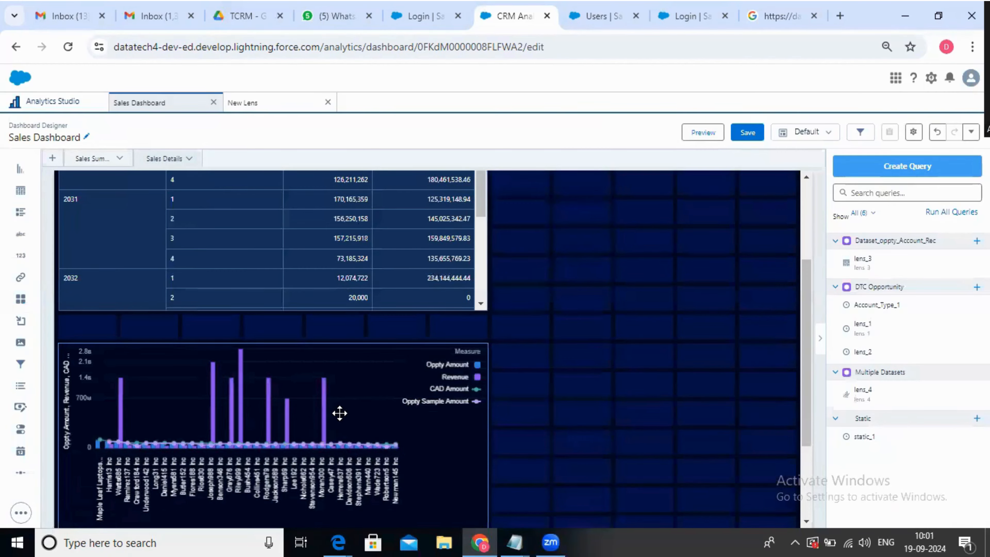
double_click(340, 413)
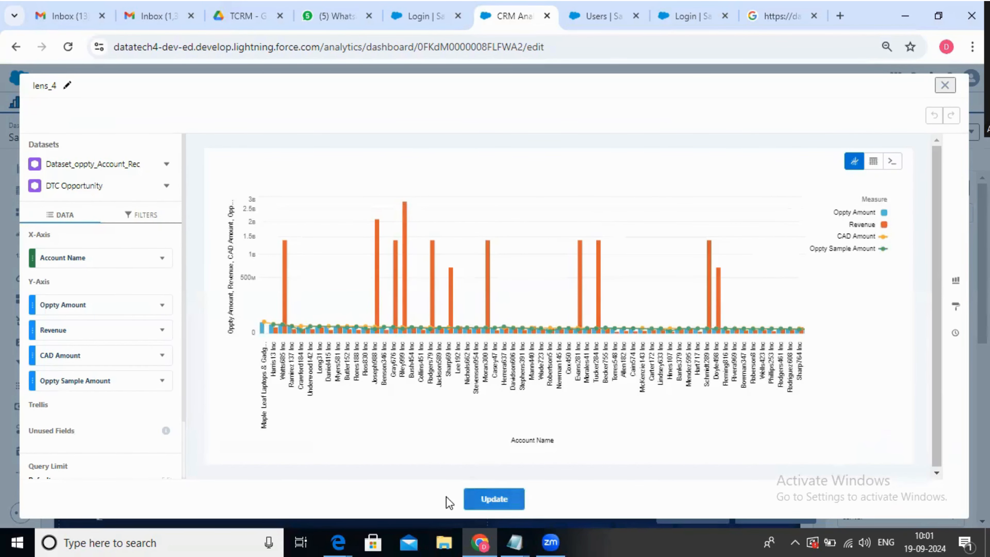
left_click(507, 504)
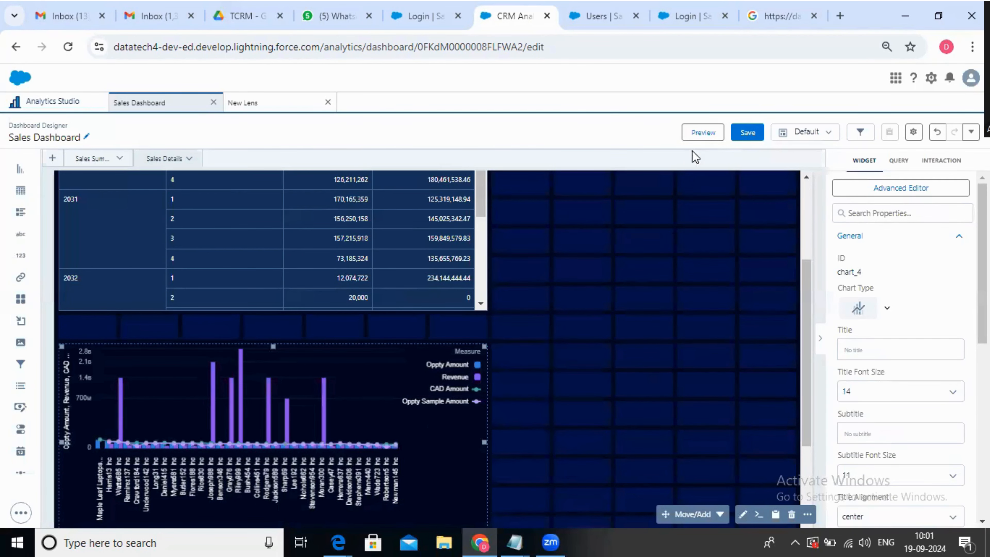
Preview the Sales Dashboard again and review the combo chart with its measure legend
left_click(699, 135)
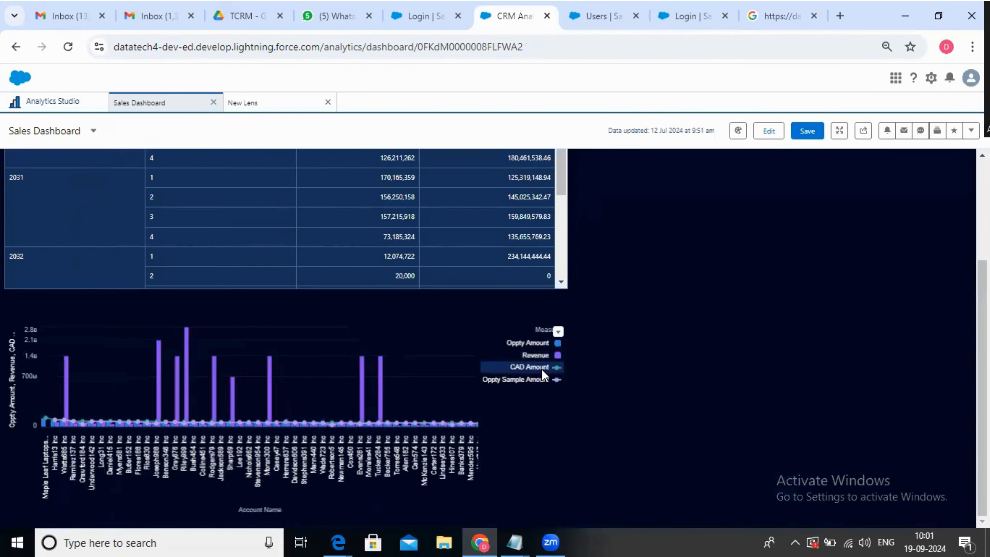
scroll(455, 414, "up", 3)
scroll(455, 413, "down", 3)
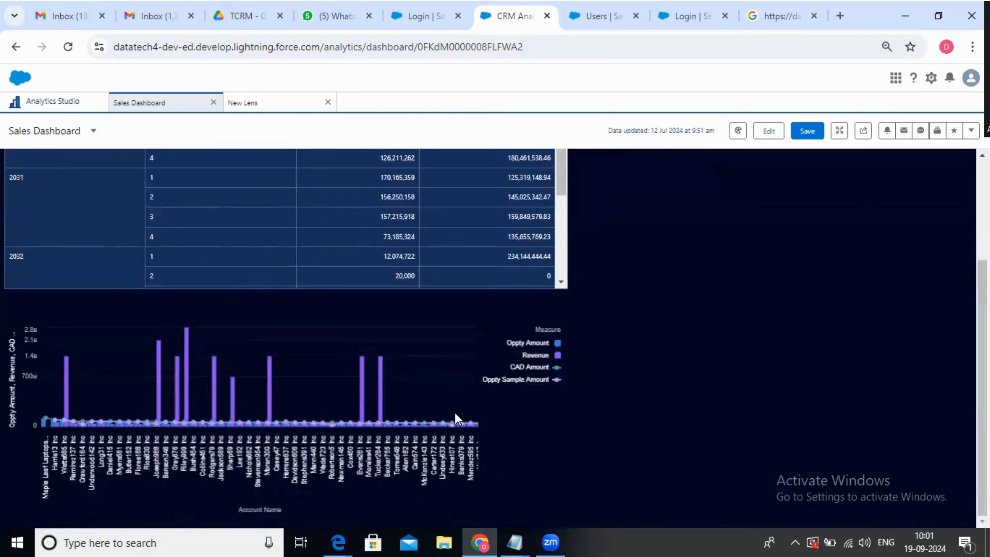